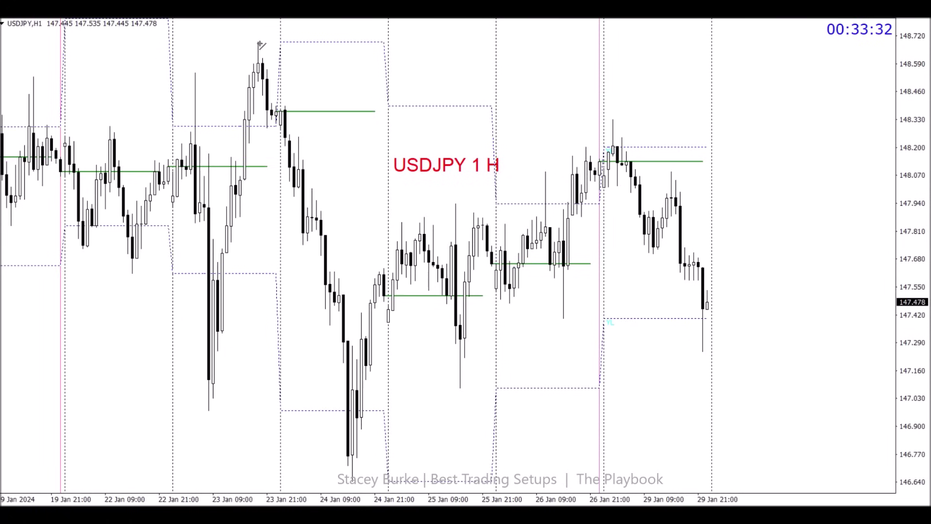
# - Try out and delete trendlines and a level at the 23 Jan peak, then draw a short blue line
pyautogui.moveTo(258, 43); pyautogui.dragTo(235, 127)
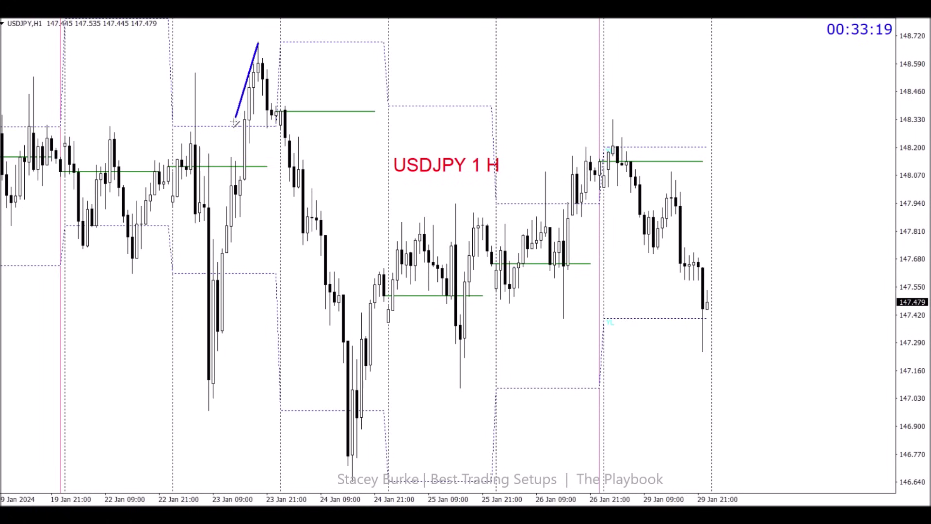
pyautogui.moveTo(258, 43); pyautogui.dragTo(284, 117)
pyautogui.doubleClick(247, 91)
pyautogui.press('Delete')
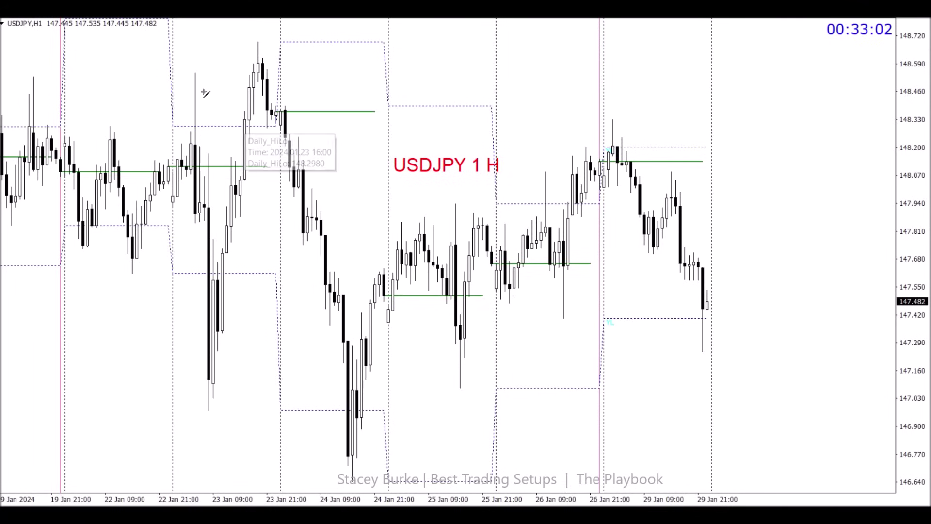
pyautogui.moveTo(195, 72); pyautogui.dragTo(259, 73)
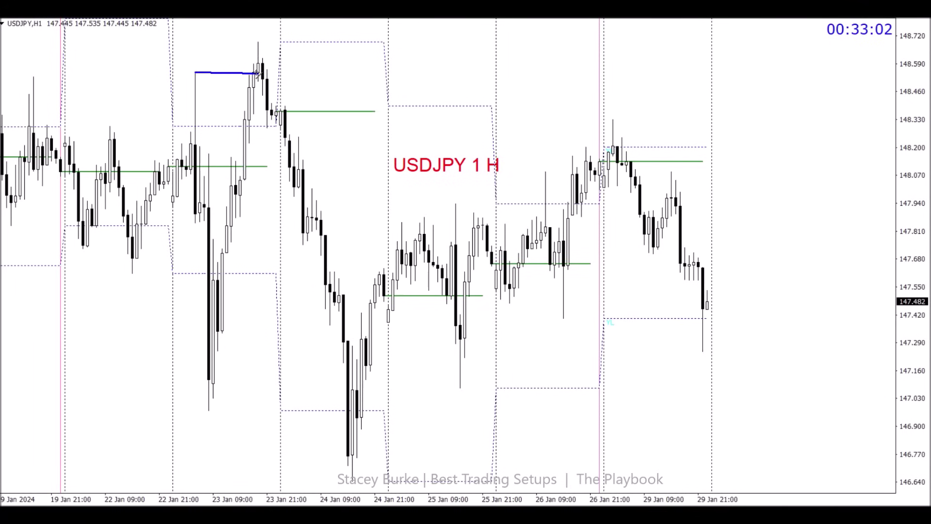
pyautogui.press('Delete')
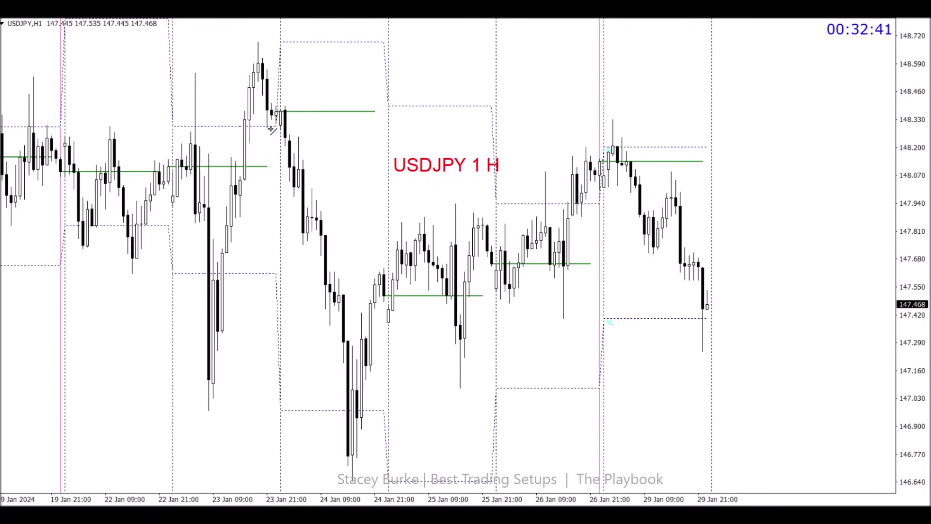
pyautogui.moveTo(271, 130)
pyautogui.mouseDown()
pyautogui.moveTo(289, 130)
pyautogui.moveTo(277, 145)
pyautogui.mouseUp()
pyautogui.scroll(1, 284, 136)
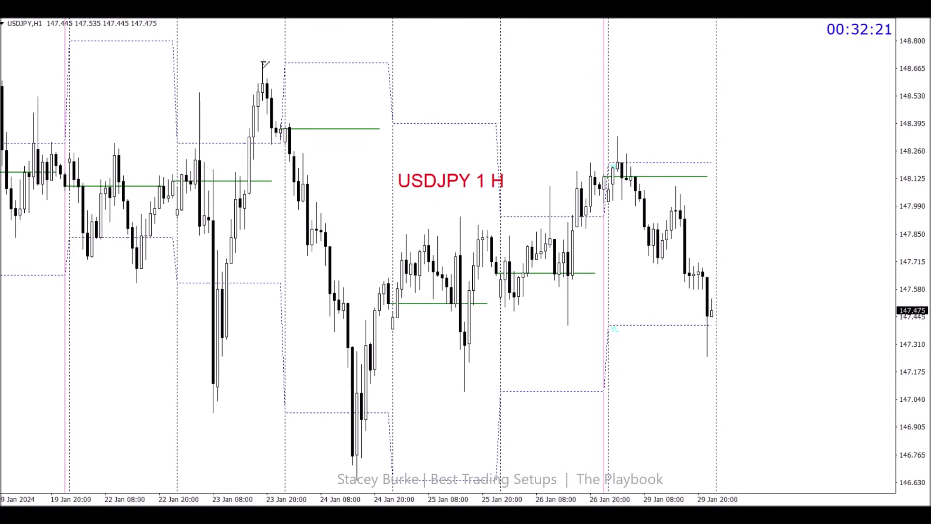
# - Draw blue levels at the 23 Jan high, at the 23 Jan low into 24 Jan, and just below the high
pyautogui.moveTo(252, 63); pyautogui.dragTo(311, 62)
pyautogui.moveTo(212, 413); pyautogui.dragTo(230, 413)
pyautogui.moveTo(243, 284)
pyautogui.moveTo(231, 414); pyautogui.dragTo(347, 417)
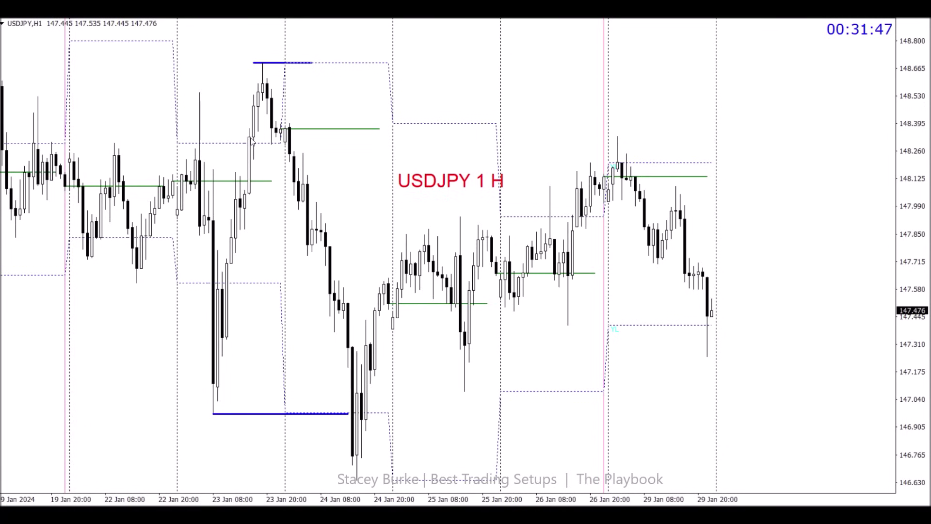
pyautogui.moveTo(249, 142)
pyautogui.moveTo(190, 92); pyautogui.dragTo(285, 92)
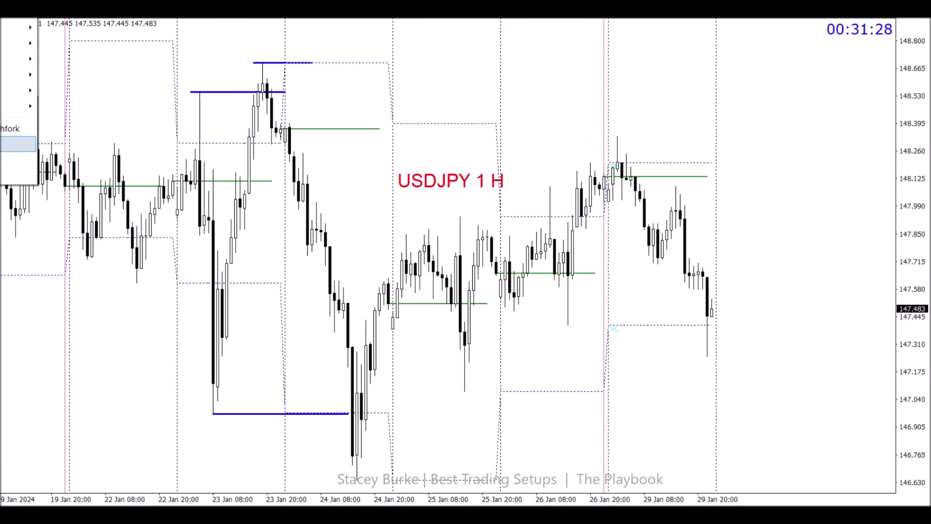
# - Draw and delete a test green box over the 23 Jan range, then widen the price scale
pyautogui.click(73, 89)
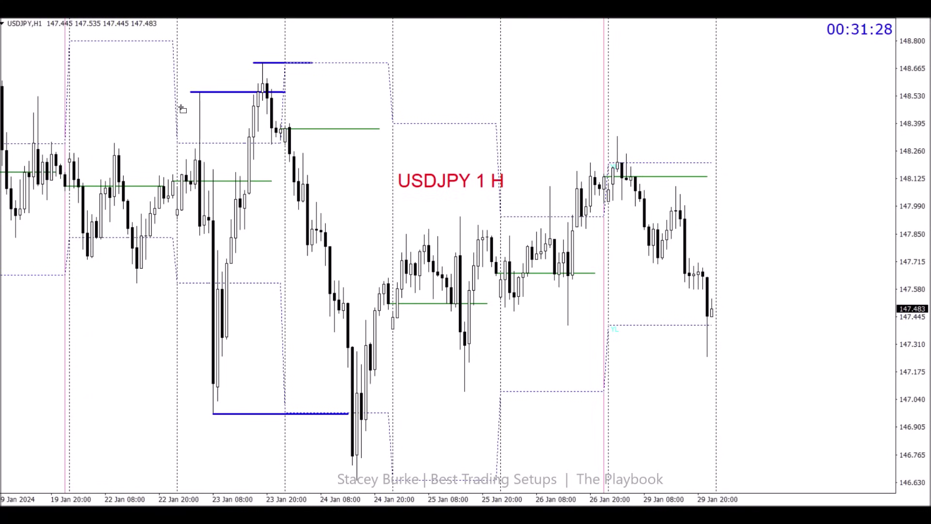
pyautogui.moveTo(196, 95)
pyautogui.mouseDown()
pyautogui.moveTo(226, 129)
pyautogui.moveTo(281, 312)
pyautogui.moveTo(286, 412)
pyautogui.mouseUp()
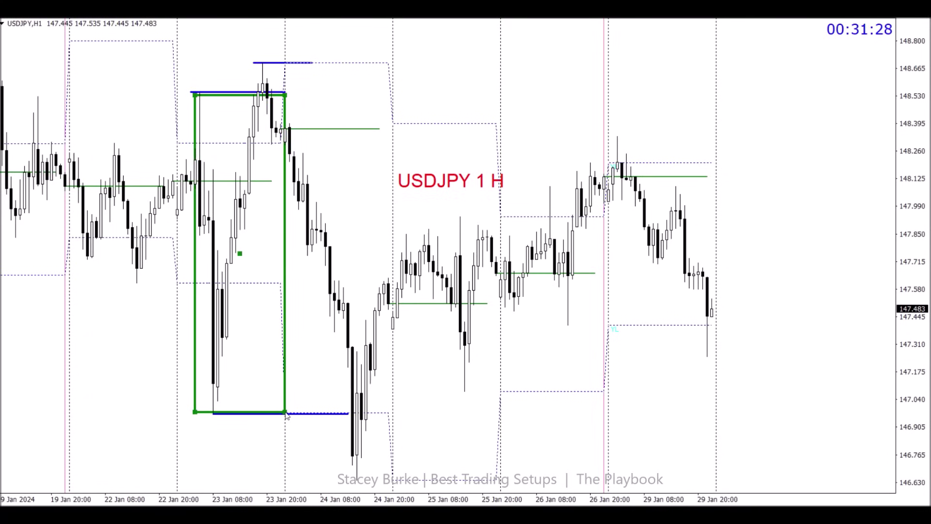
pyautogui.press('Delete')
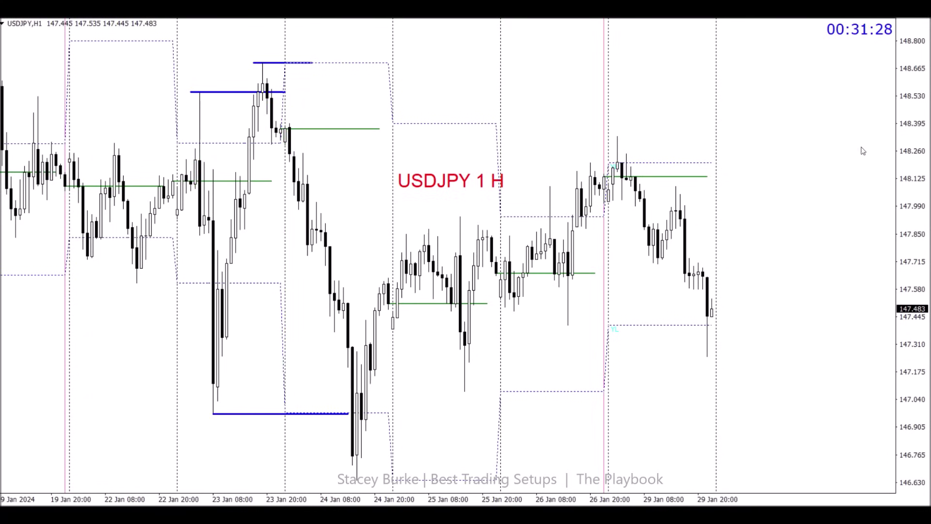
pyautogui.moveTo(903, 128); pyautogui.dragTo(528, 418)
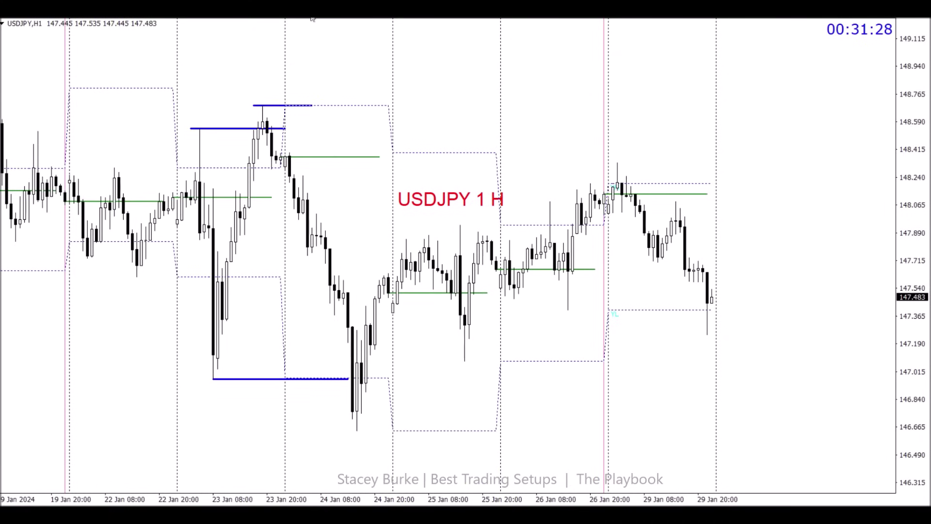
# - Draw and remove a short test line on the 24 Jan decline, then delete the 23 Jan low line
pyautogui.moveTo(302, 197)
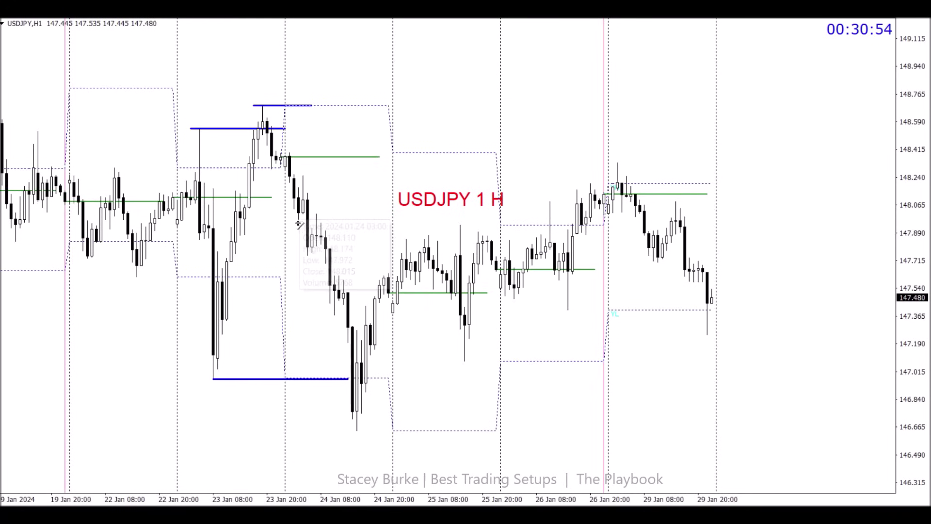
pyautogui.moveTo(303, 257); pyautogui.dragTo(343, 257)
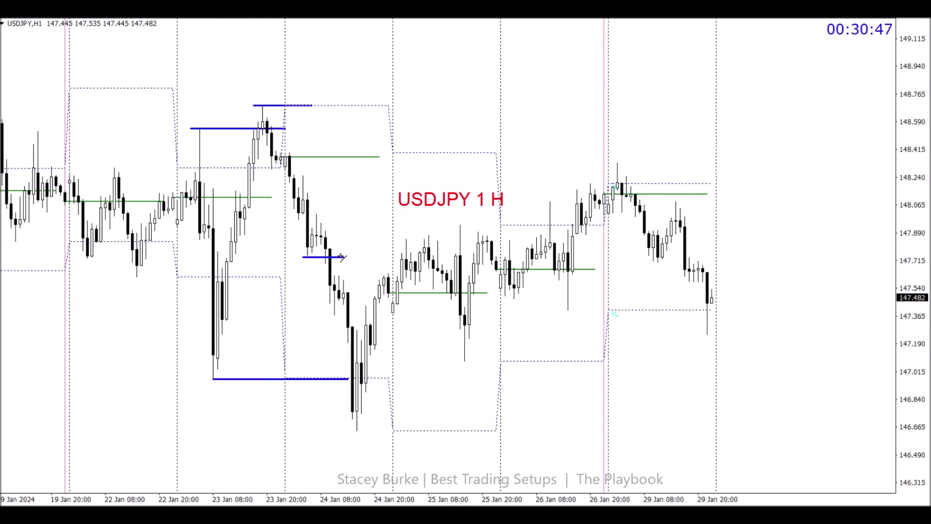
pyautogui.doubleClick(317, 258)
pyautogui.press('Delete')
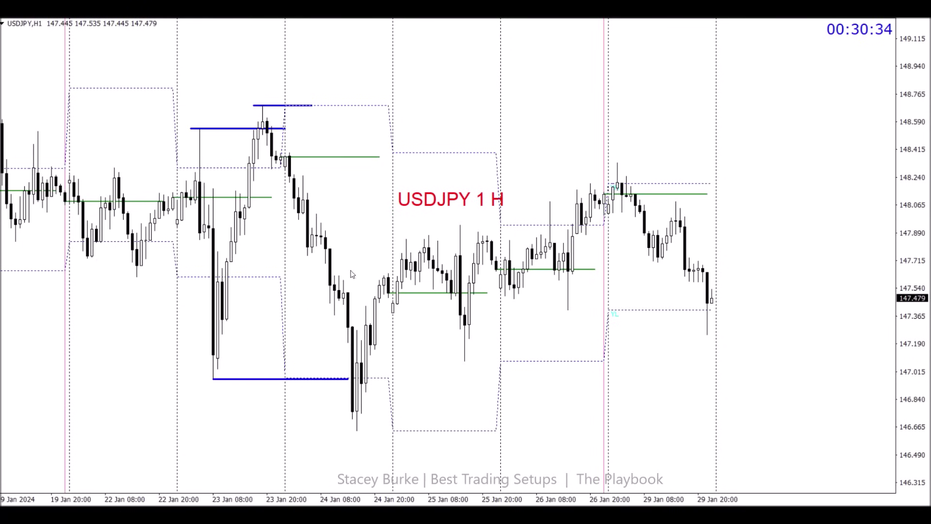
pyautogui.doubleClick(289, 381)
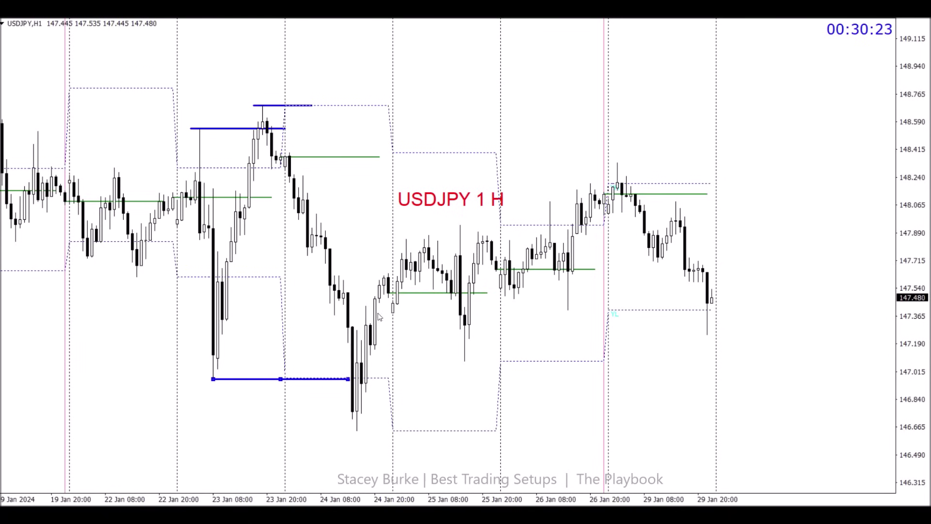
pyautogui.press('Delete')
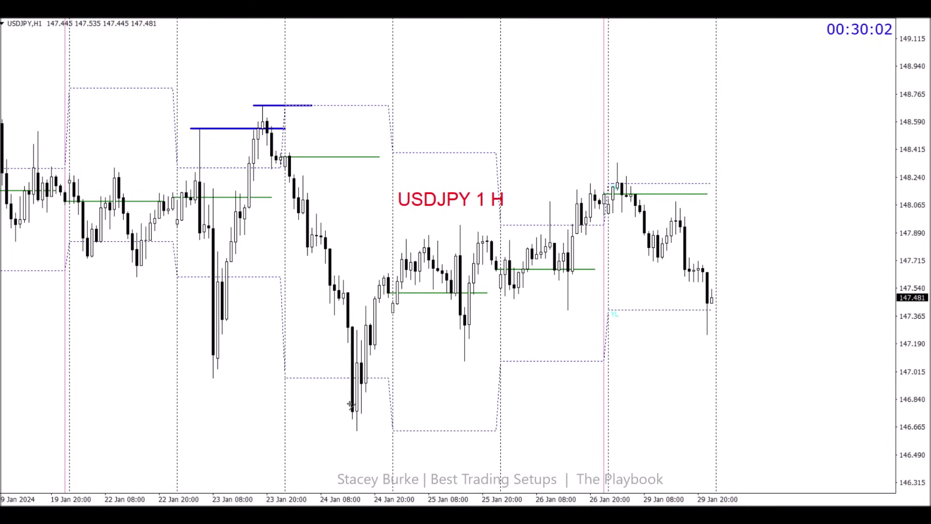
# - Draw and delete a test level at a candle low, then mark the 25 Jan highs with a short blue line
pyautogui.moveTo(356, 430); pyautogui.dragTo(459, 431)
pyautogui.moveTo(488, 431); pyautogui.dragTo(498, 431)
pyautogui.doubleClick(497, 430)
pyautogui.press('Delete')
pyautogui.moveTo(396, 237); pyautogui.dragTo(483, 235)
pyautogui.scroll(1, 439, 238)
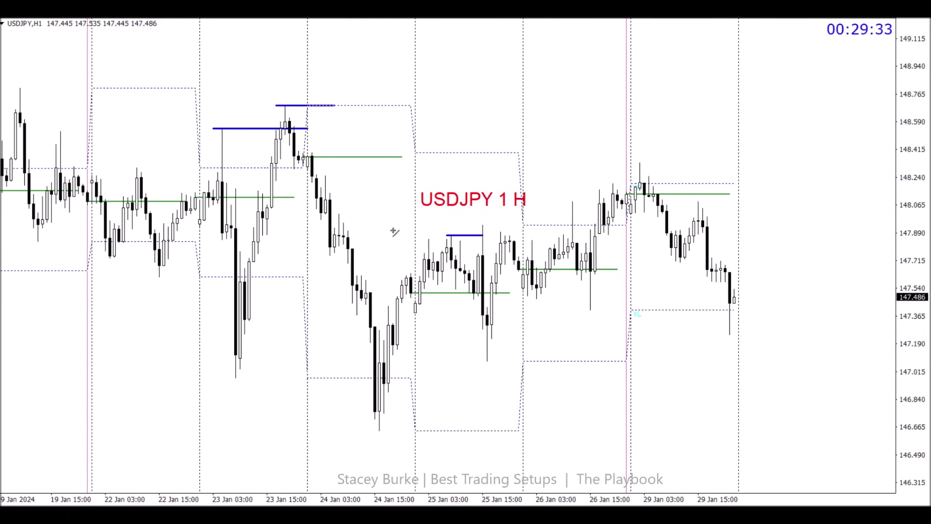
# - Mark the 25 Jan low and a long level near 148.0, then add the 23–24 Jan Fibonacci retracement
pyautogui.moveTo(416, 316); pyautogui.dragTo(505, 315)
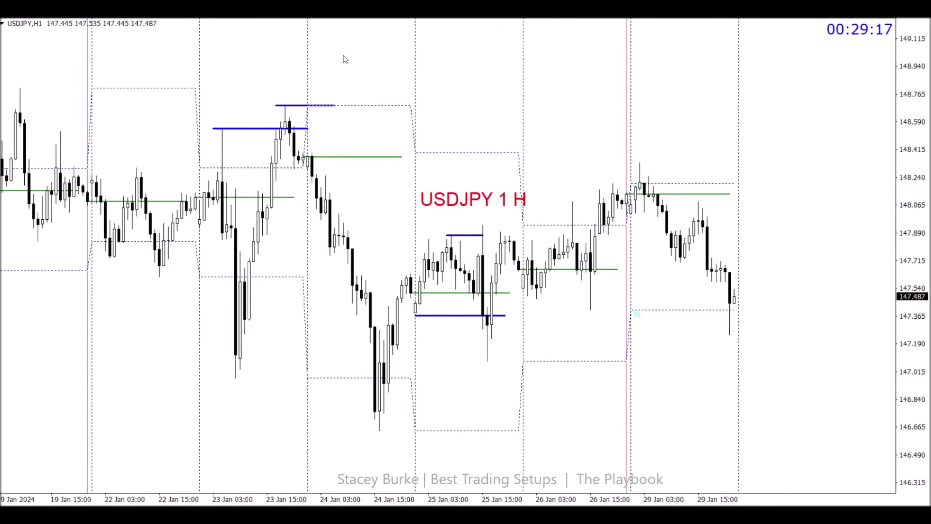
pyautogui.moveTo(335, 212); pyautogui.dragTo(522, 212)
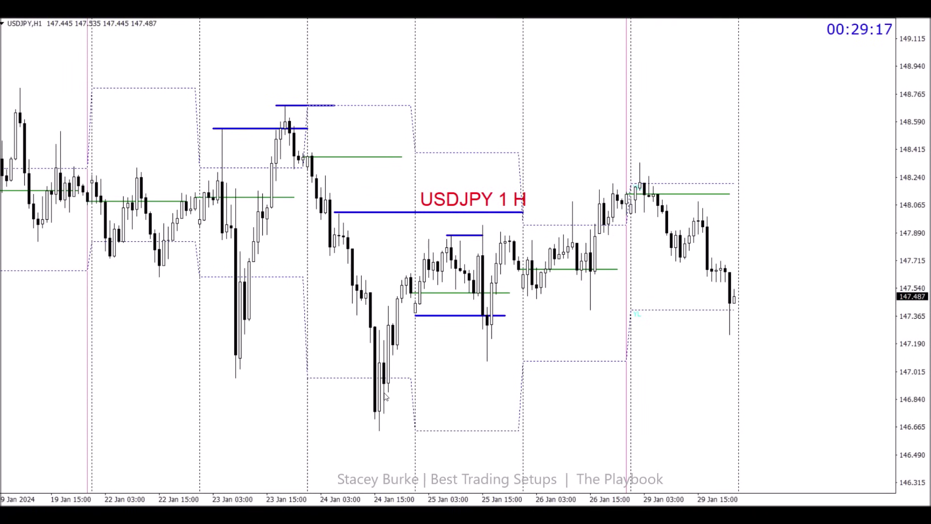
pyautogui.moveTo(383, 430); pyautogui.dragTo(343, 105)
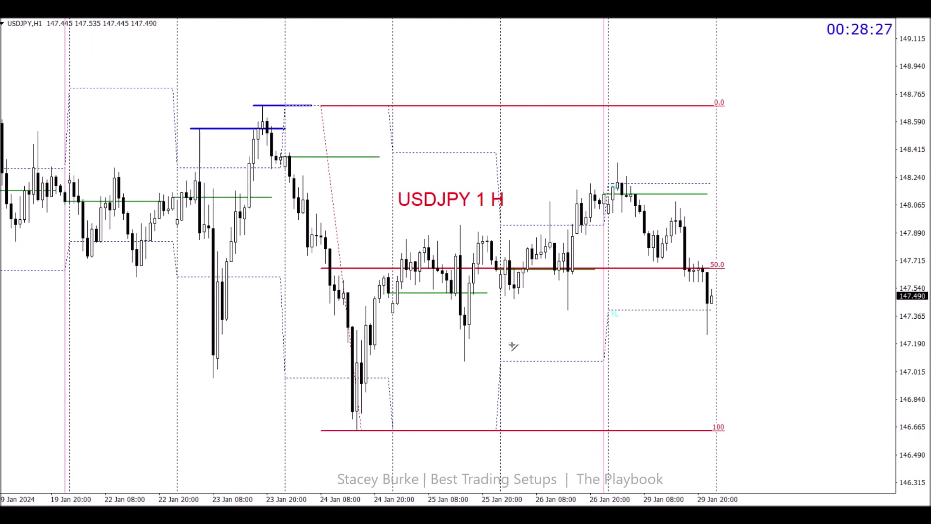
# - Mark the 25 Jan wick low with a blue line, discarding a trial level near the 25 Jan highs
pyautogui.moveTo(455, 362)
pyautogui.mouseDown()
pyautogui.moveTo(509, 363)
pyautogui.moveTo(491, 358)
pyautogui.moveTo(491, 340)
pyautogui.mouseUp()
pyautogui.doubleClick(491, 363)
pyautogui.doubleClick(491, 341)
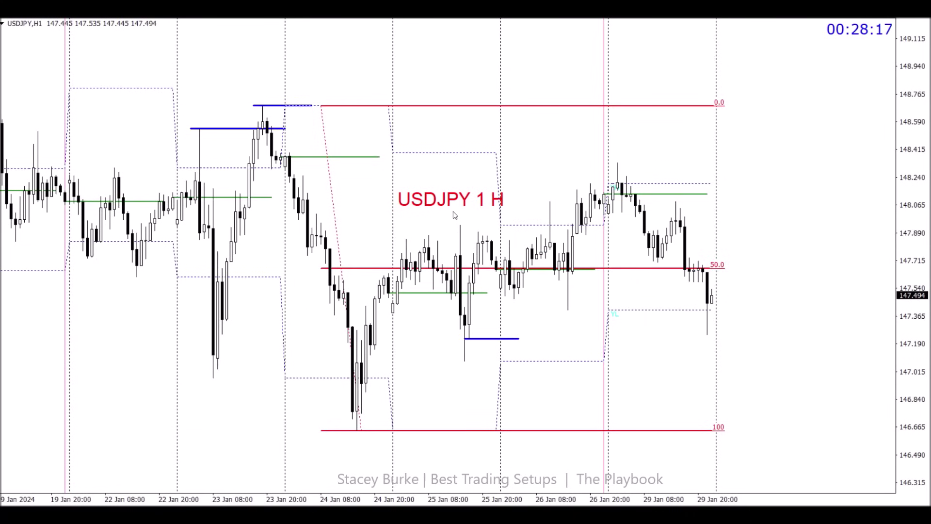
pyautogui.moveTo(460, 226); pyautogui.dragTo(547, 225)
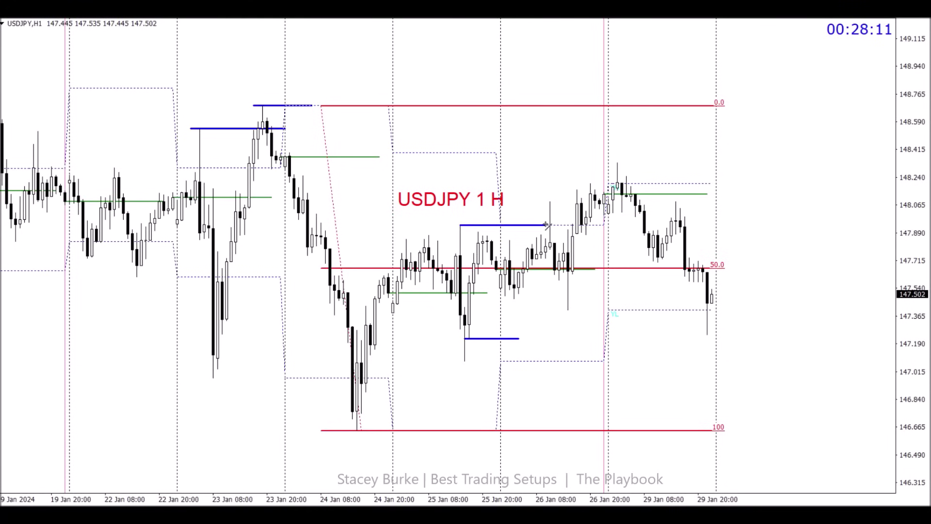
pyautogui.press('Delete')
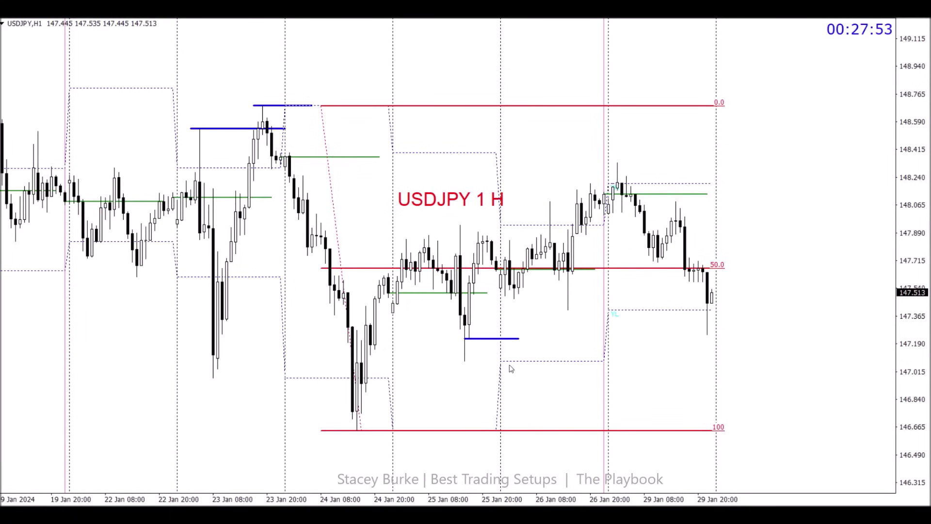
pyautogui.doubleClick(487, 339)
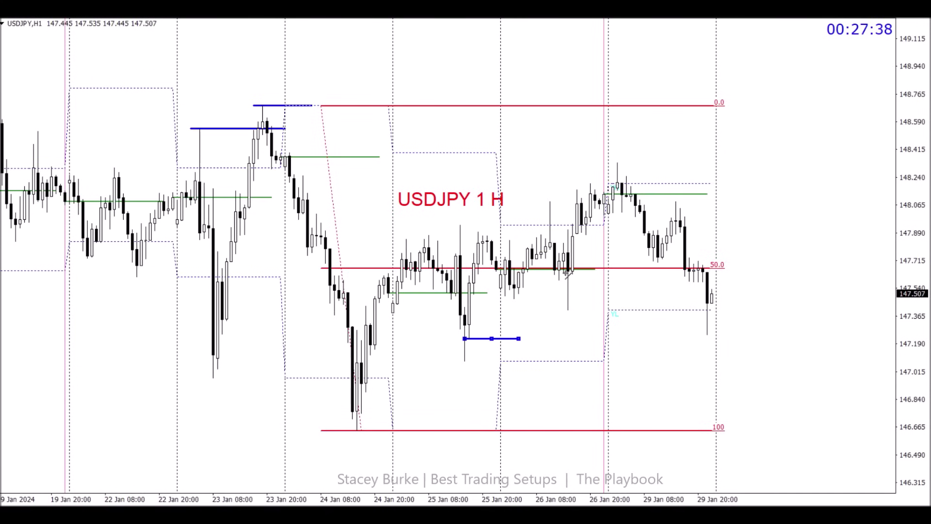
# - Draw a blue trendline into the 26 Jan dip, a short level beneath it, and a long level along the 26 Jan high
pyautogui.moveTo(559, 269)
pyautogui.mouseDown()
pyautogui.moveTo(569, 311)
pyautogui.moveTo(587, 269)
pyautogui.mouseUp()
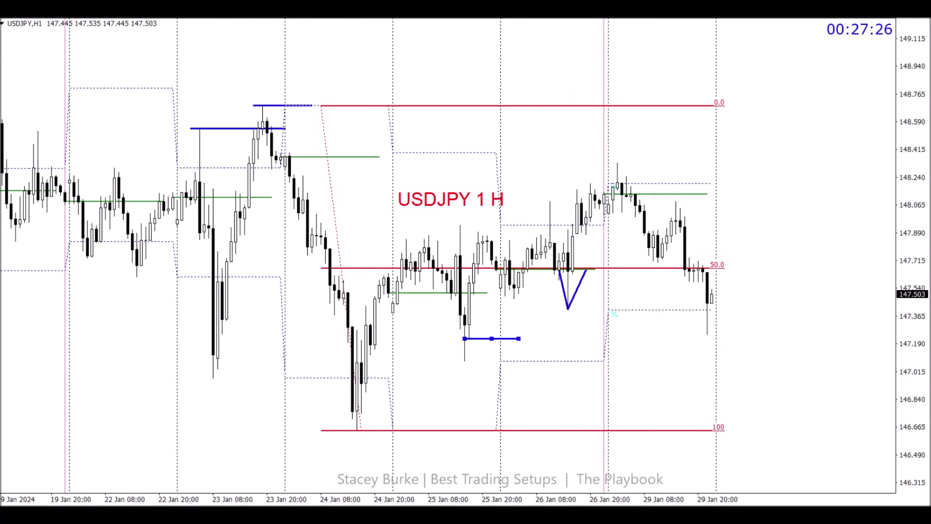
pyautogui.moveTo(501, 299); pyautogui.dragTo(574, 299)
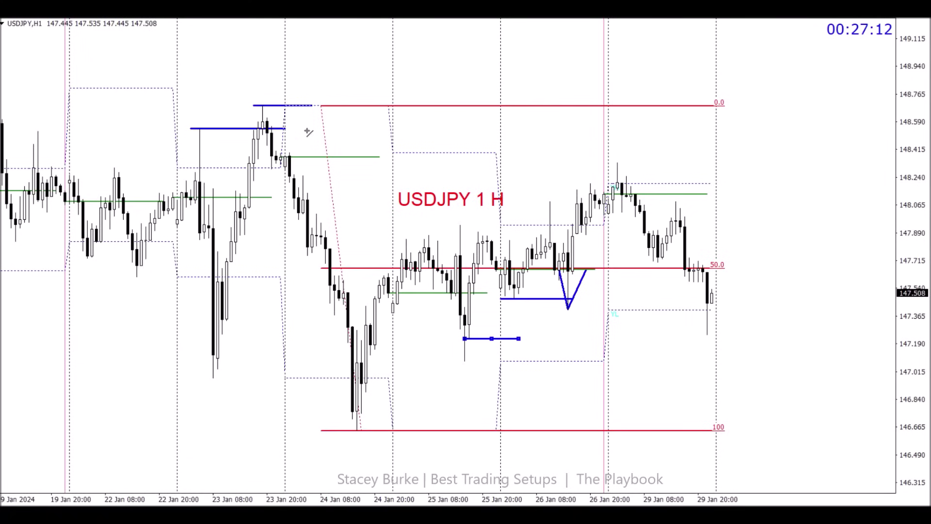
pyautogui.moveTo(303, 177)
pyautogui.mouseDown()
pyautogui.moveTo(650, 174)
pyautogui.moveTo(630, 177)
pyautogui.mouseUp()
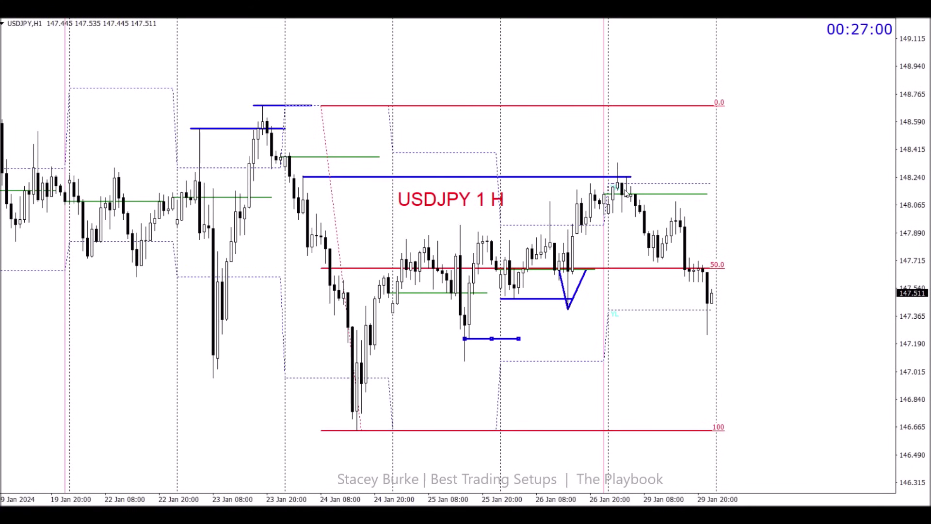
# - Draw inverted V legs at the 23 and 26 Jan peaks with a level under the 26 Jan highs, then select the long level
pyautogui.moveTo(262, 105); pyautogui.dragTo(243, 160)
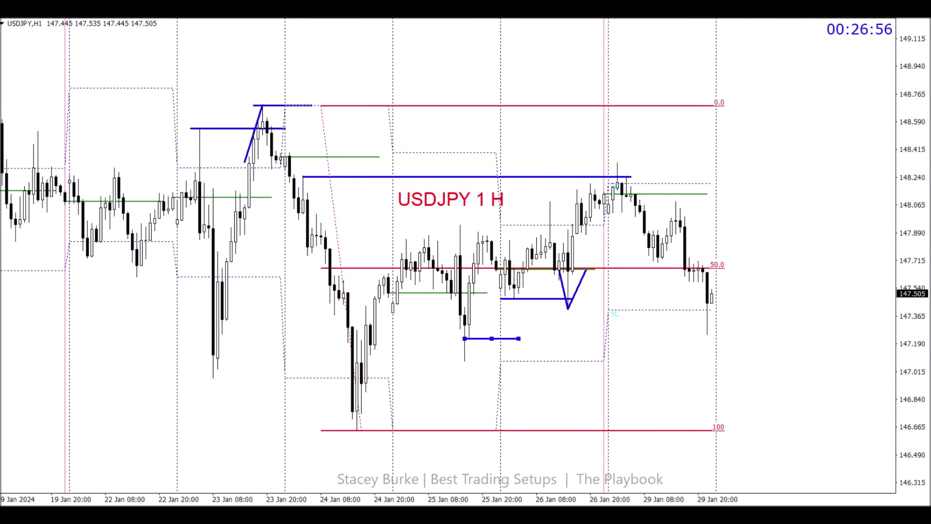
pyautogui.moveTo(262, 105); pyautogui.dragTo(281, 159)
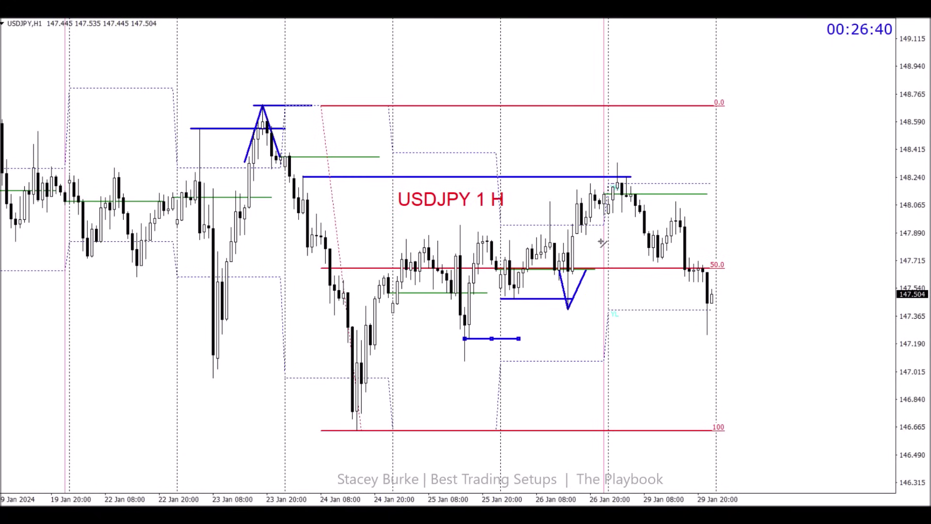
pyautogui.moveTo(608, 211); pyautogui.dragTo(698, 213)
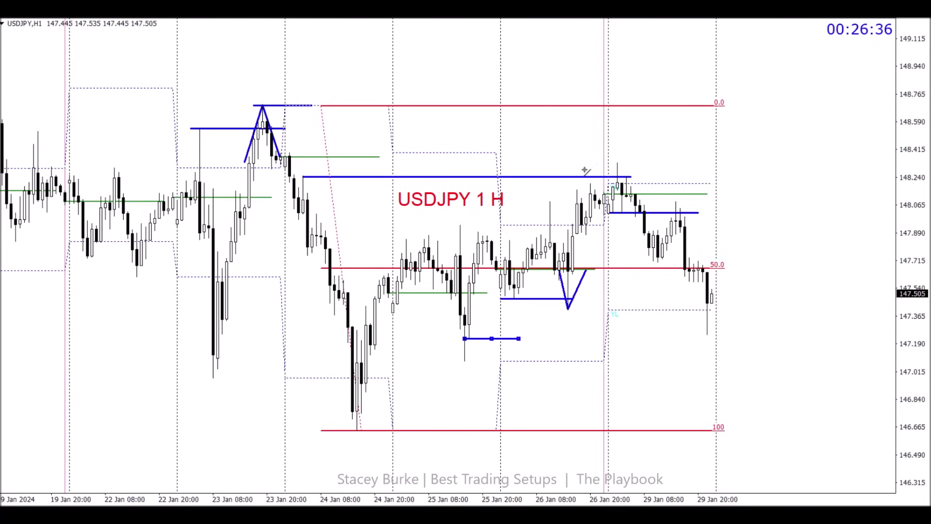
pyautogui.moveTo(617, 161); pyautogui.dragTo(652, 211)
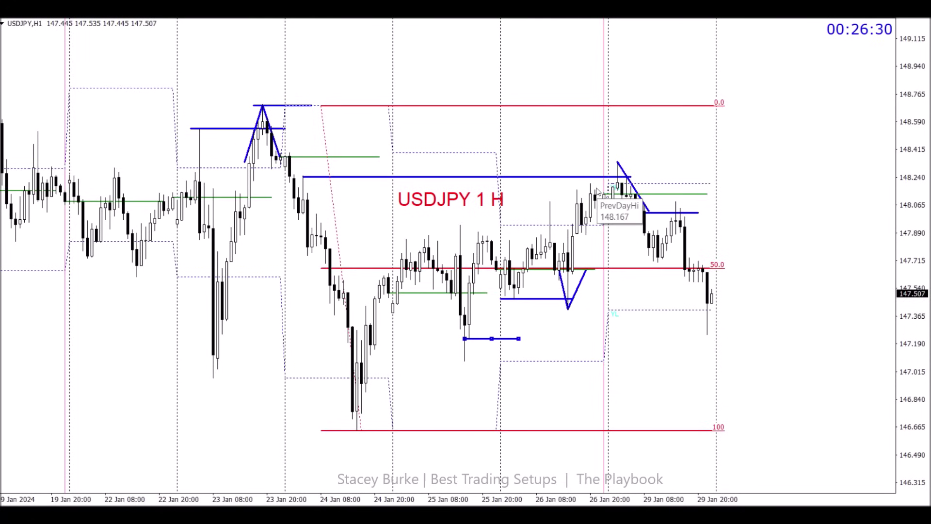
pyautogui.doubleClick(618, 177)
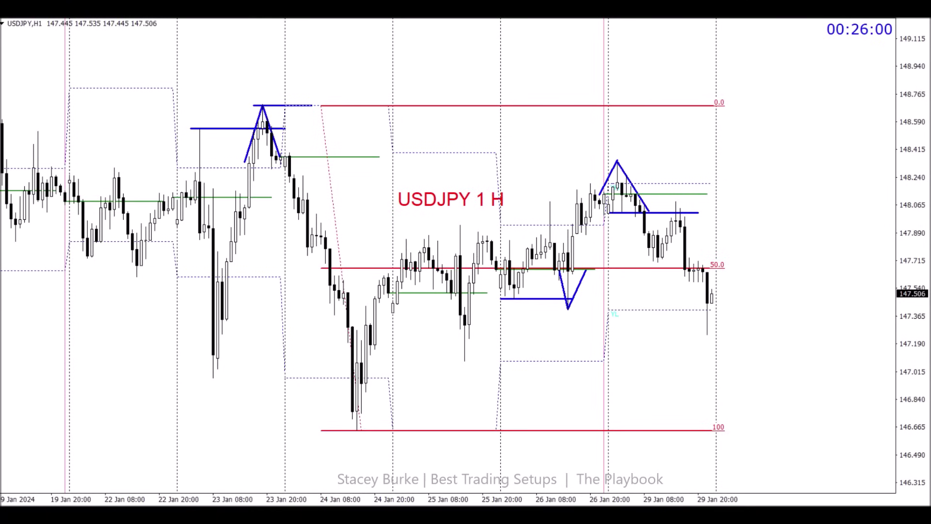
# - Draw the V legs from the 29 Jan 11:00 low to the swing high and a level continuing the 24 Jan green line
pyautogui.moveTo(657, 258)
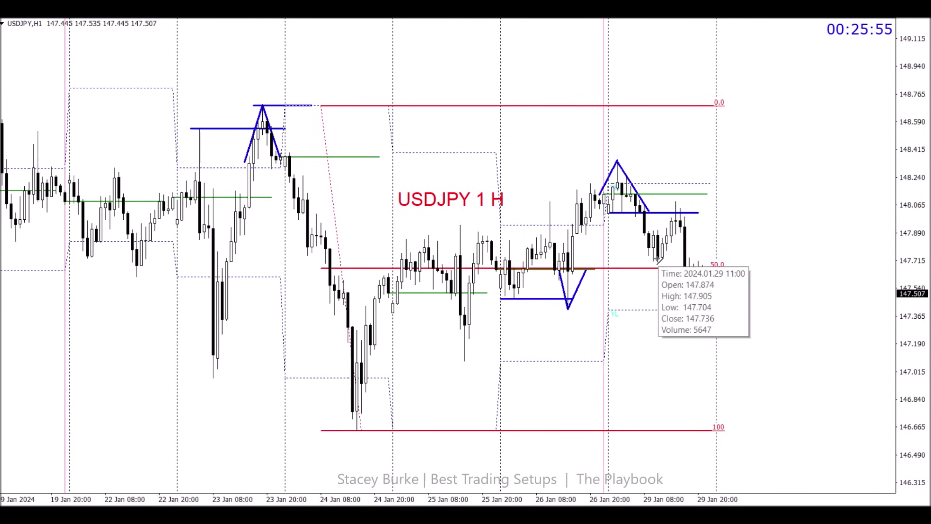
pyautogui.moveTo(658, 258)
pyautogui.mouseDown()
pyautogui.moveTo(713, 259)
pyautogui.moveTo(716, 221)
pyautogui.mouseUp()
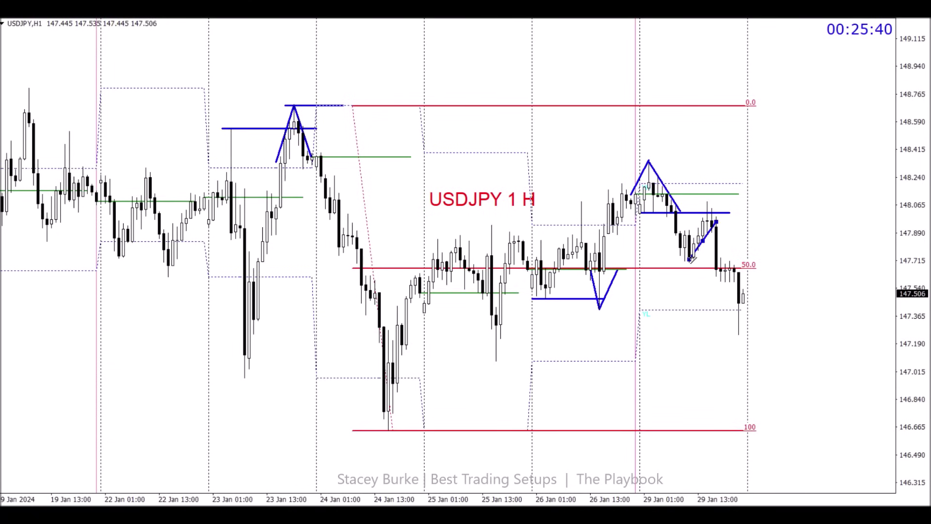
pyautogui.moveTo(682, 239); pyautogui.dragTo(707, 235)
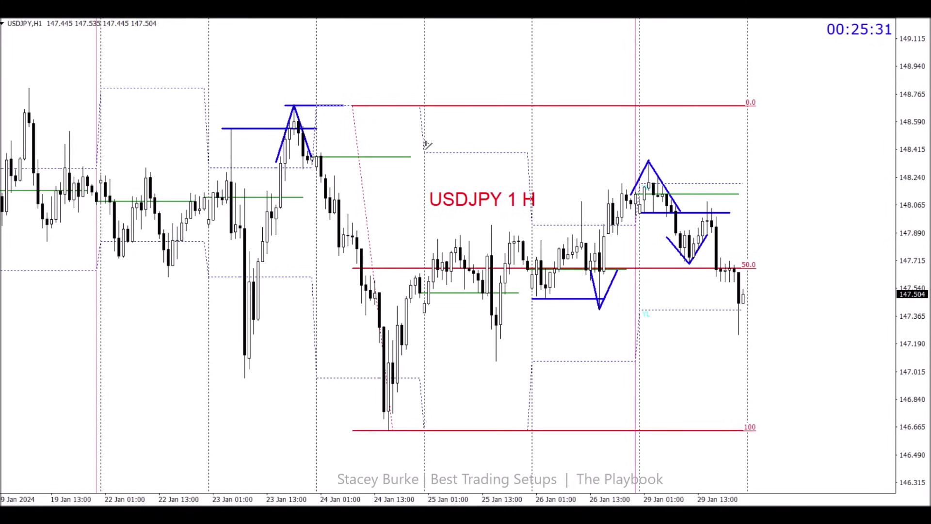
pyautogui.moveTo(414, 156); pyautogui.dragTo(680, 156)
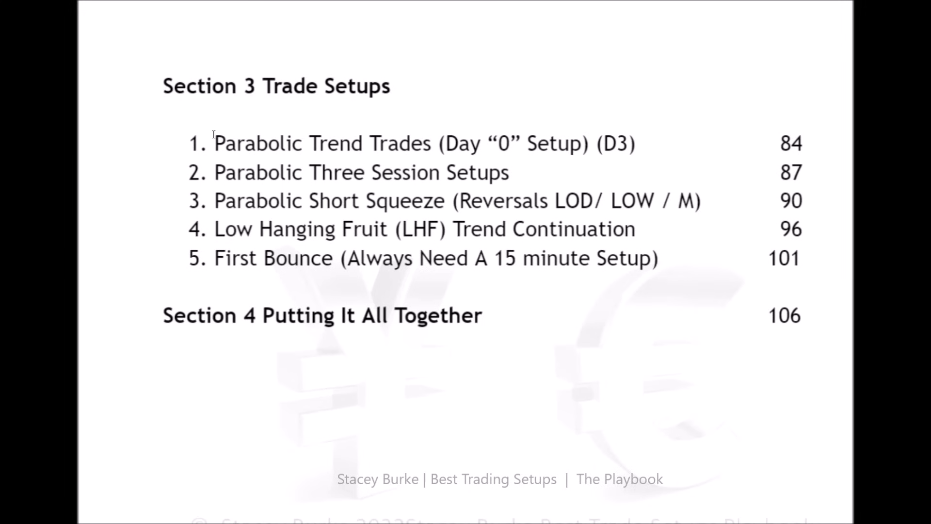
# - Highlight the Parabolic Trend Trades line in the Section 3 Trade Setups contents
pyautogui.moveTo(215, 143); pyautogui.dragTo(816, 142)
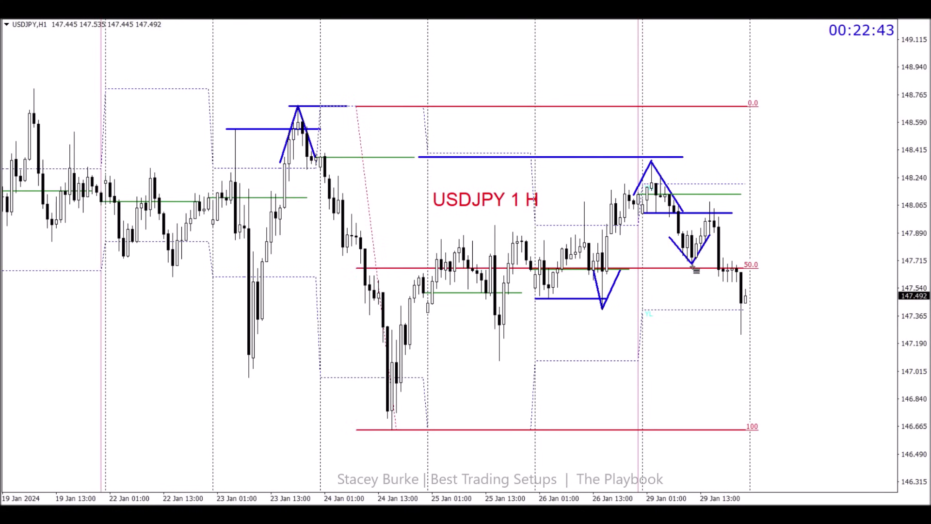
# - Add Fibonacci expansion from the V bottom plus blue levels near 148.01, 148.20 and the pink box low
pyautogui.moveTo(691, 264); pyautogui.dragTo(786, 201)
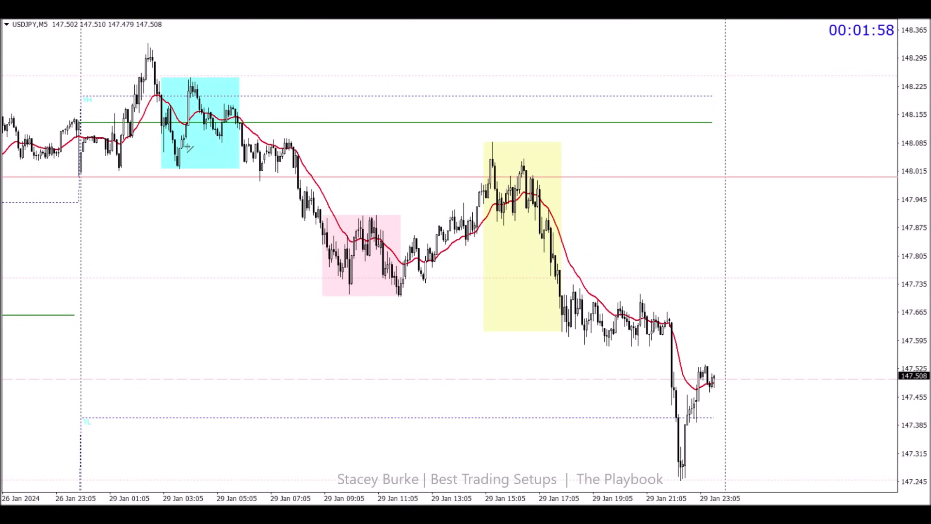
pyautogui.moveTo(110, 173); pyautogui.dragTo(570, 174)
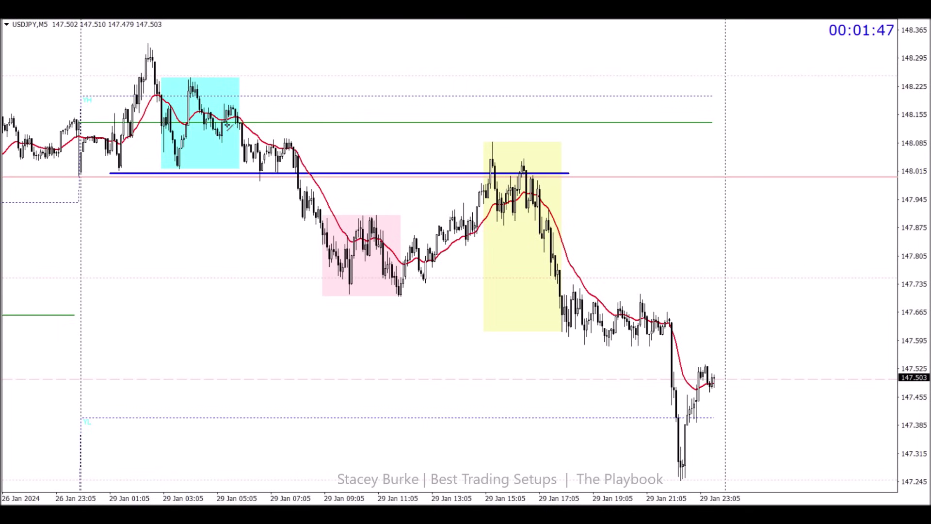
pyautogui.moveTo(87, 95); pyautogui.dragTo(267, 95)
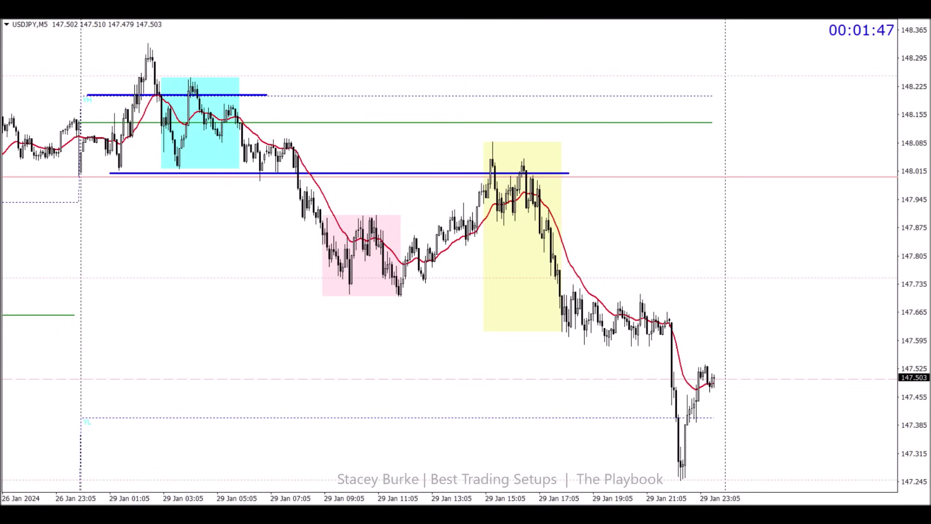
pyautogui.moveTo(347, 295); pyautogui.dragTo(581, 296)
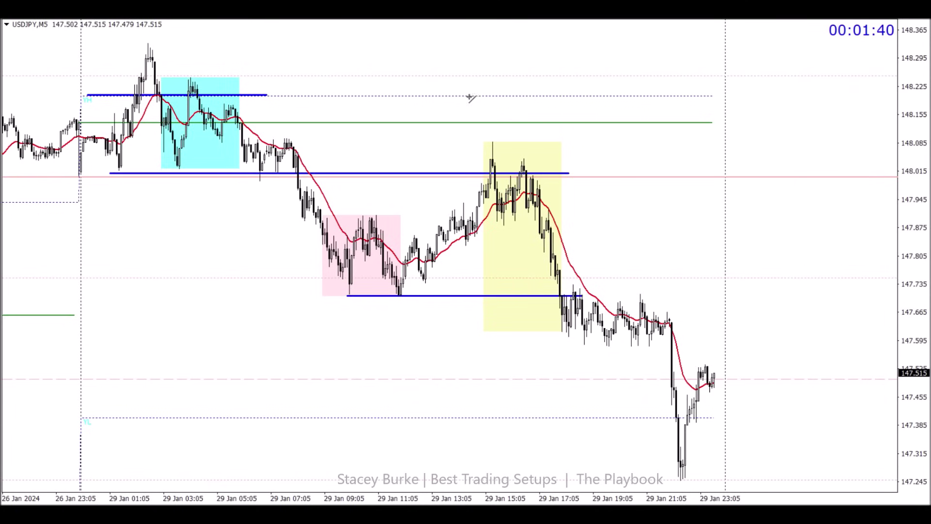
# - Draw a blue inverted V over the 15:00 peak inside the yellow box
pyautogui.moveTo(492, 141); pyautogui.dragTo(478, 196)
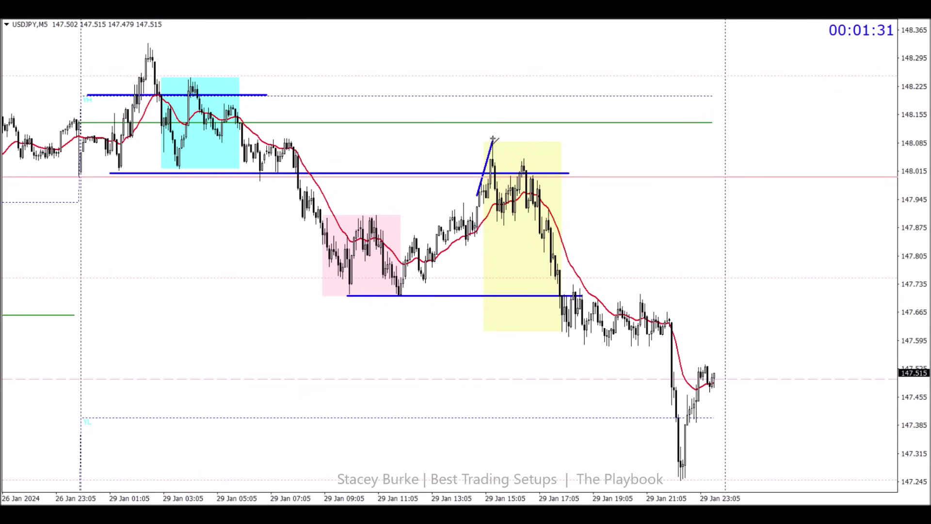
pyautogui.moveTo(494, 140); pyautogui.dragTo(511, 191)
pyautogui.moveTo(493, 145); pyautogui.dragTo(493, 140)
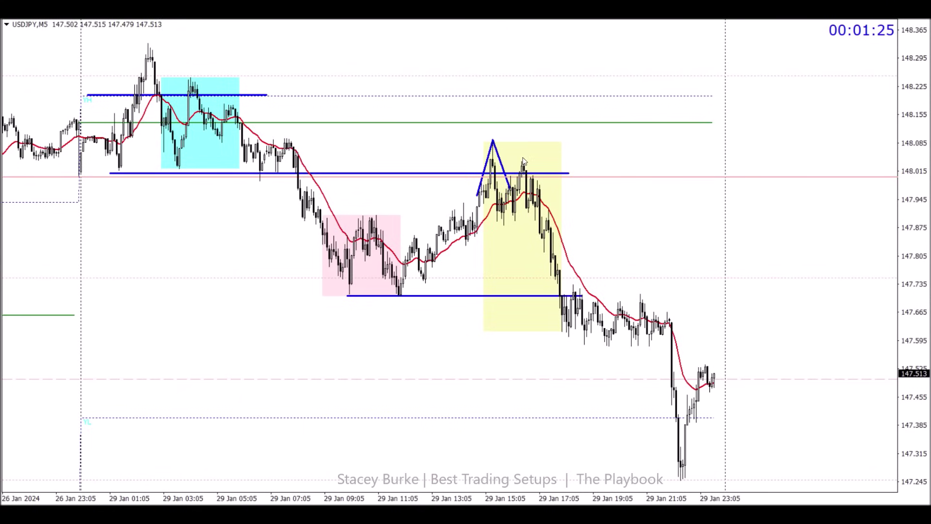
pyautogui.moveTo(530, 203)
# - Zoom in and stretch Fibonacci levels from the 11:00 low to the 15:00 peak
pyautogui.press('+')
pyautogui.scroll(-5, 634, 216)
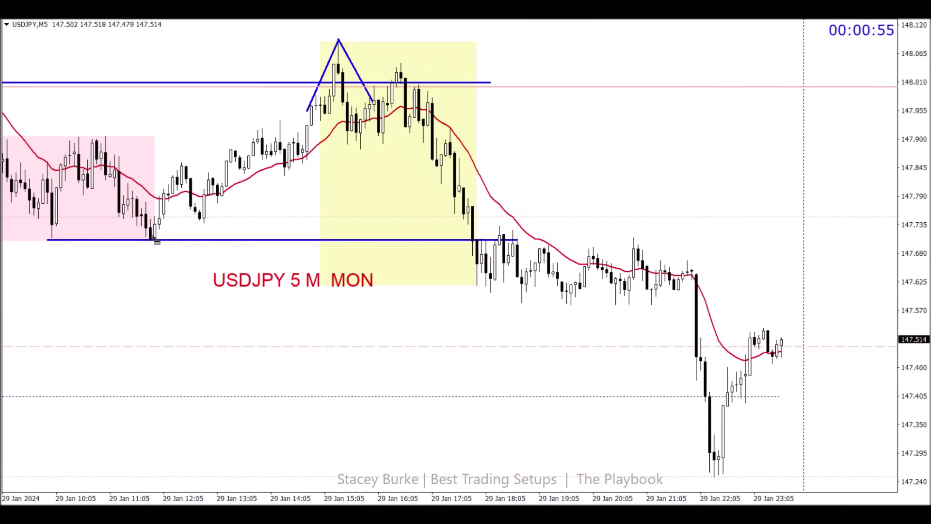
pyautogui.moveTo(155, 238); pyautogui.dragTo(414, 45)
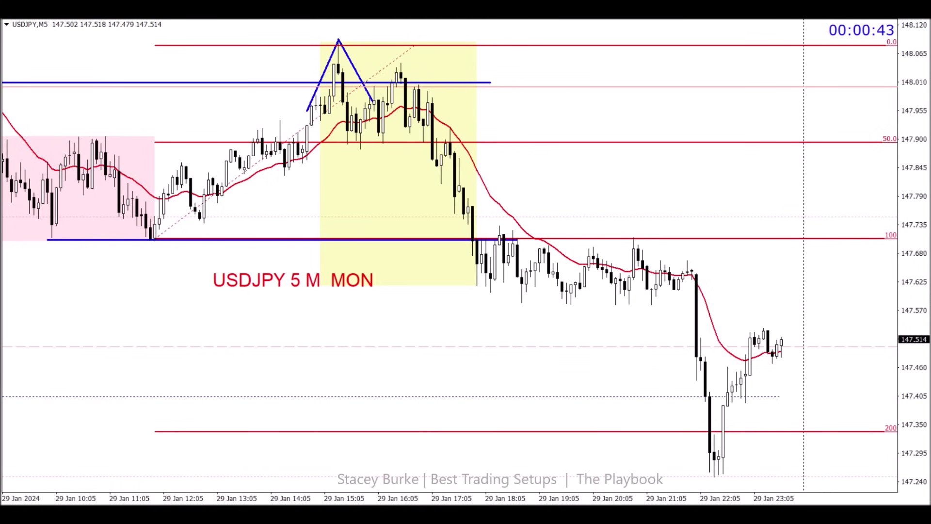
pyautogui.moveTo(388, 400)
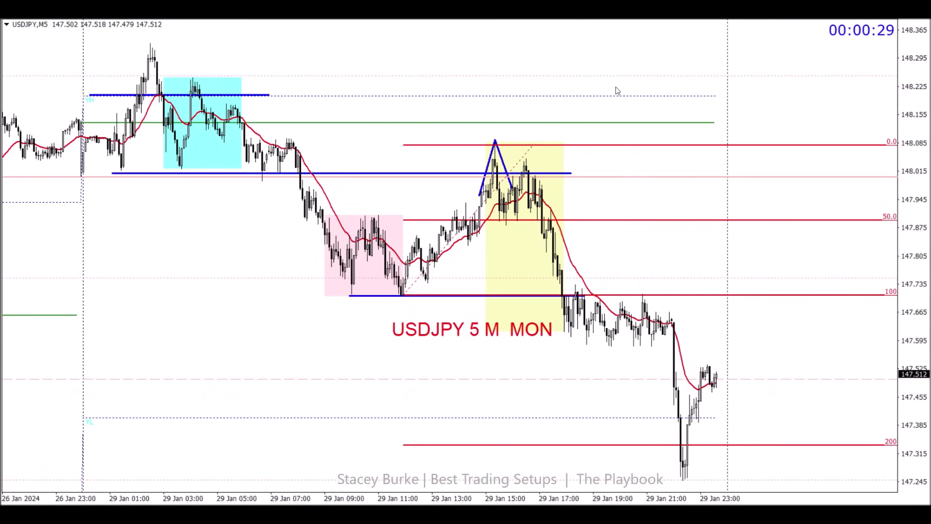
# - Delete the red moving average and switch the chart to H1
pyautogui.rightClick(458, 244)
pyautogui.click(499, 267)
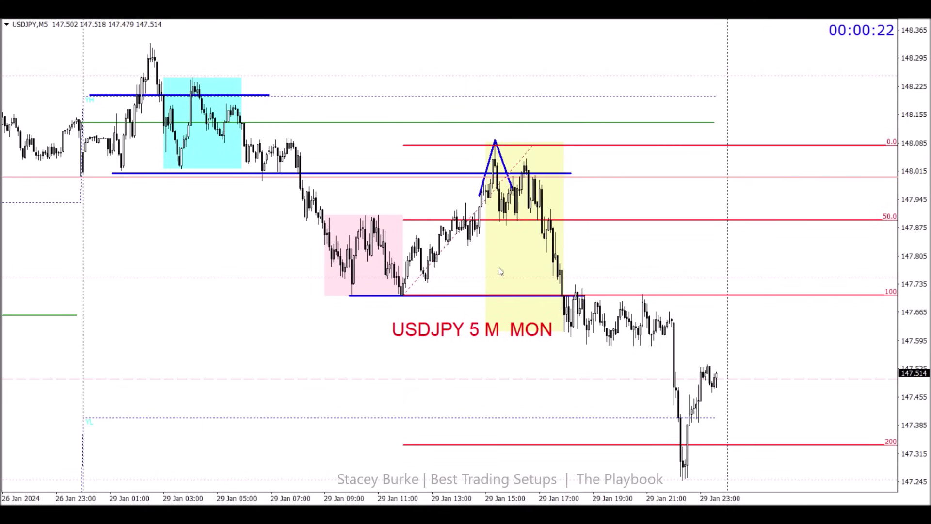
pyautogui.write('H1')
pyautogui.press('Return')
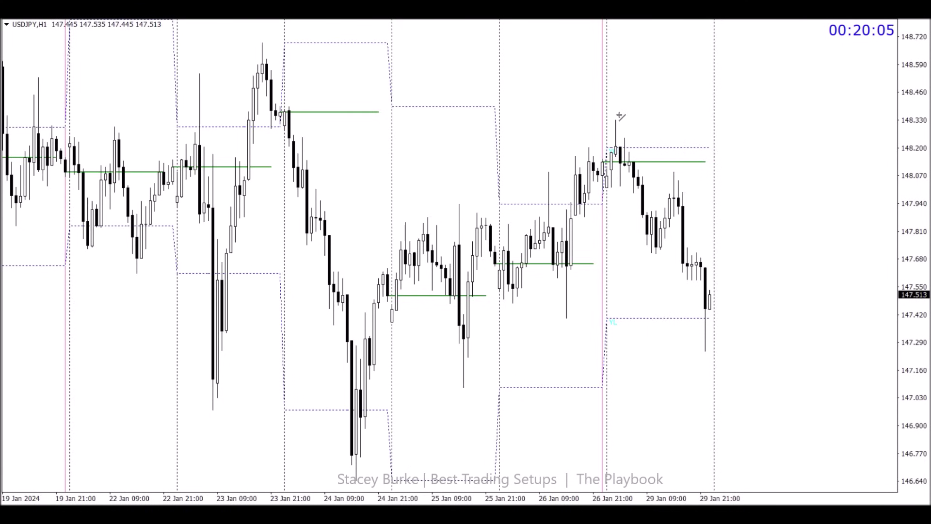
# - Draw a blue triangle at the 26 Jan high: rising leg, falling leg and horizontal base
pyautogui.moveTo(615, 117); pyautogui.dragTo(598, 185)
pyautogui.moveTo(616, 119); pyautogui.dragTo(648, 190)
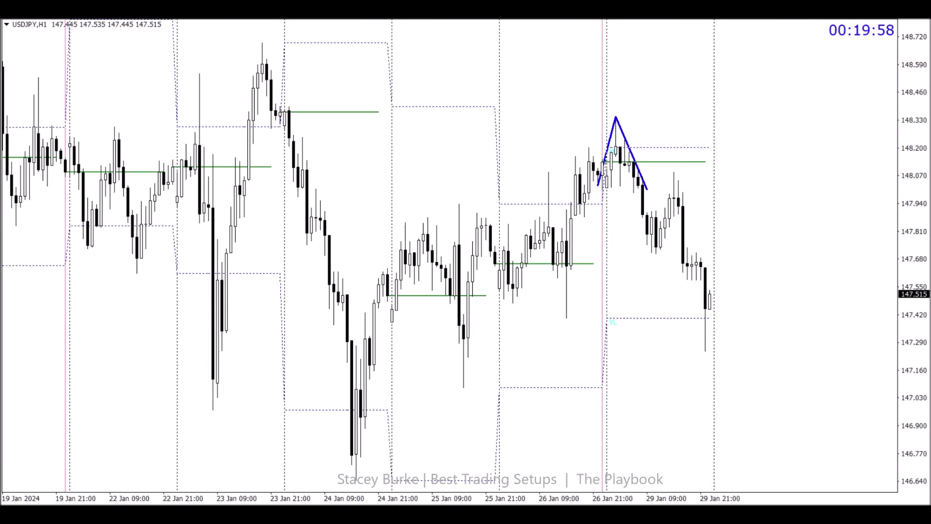
pyautogui.moveTo(594, 189); pyautogui.dragTo(701, 189)
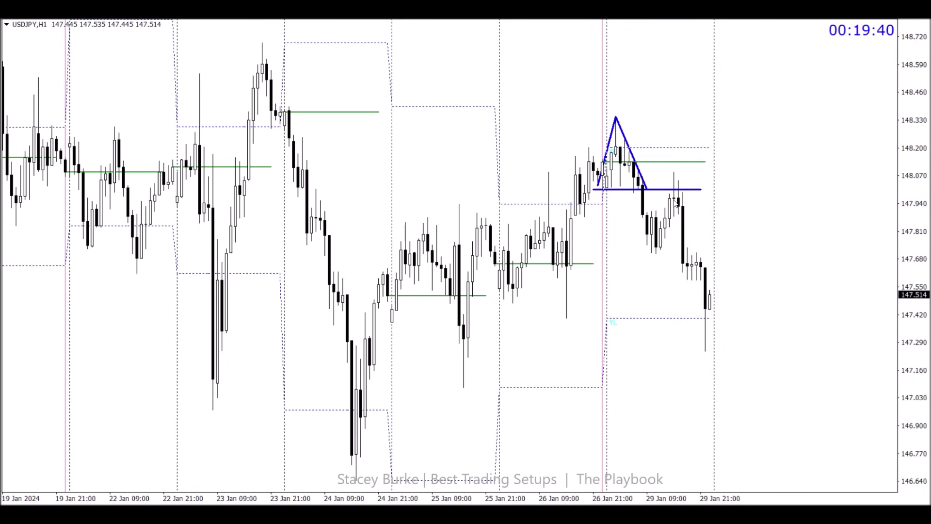
# - Add a Fibonacci expansion over the 29 Jan swing and check prices with the crosshair
pyautogui.click(648, 254)
pyautogui.moveTo(673, 254); pyautogui.dragTo(718, 176)
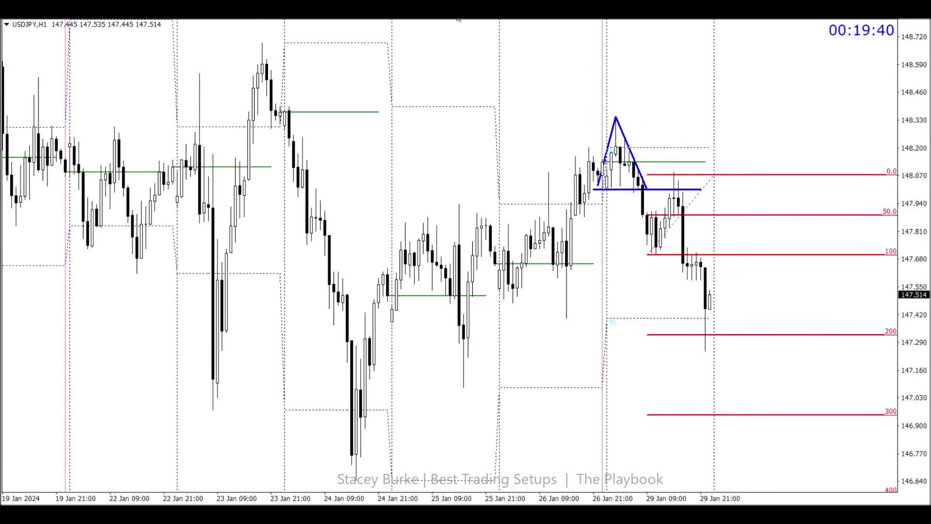
pyautogui.middleClick(416, 266)
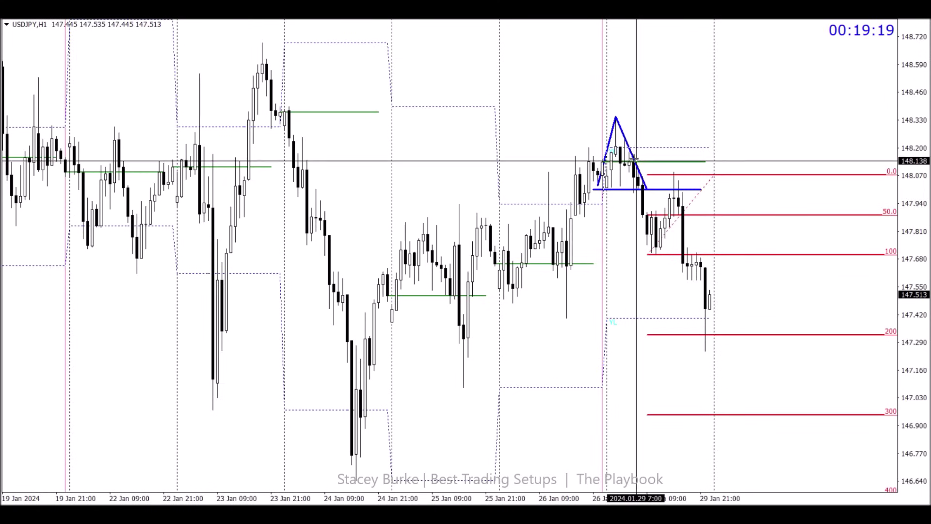
pyautogui.click(401, 265)
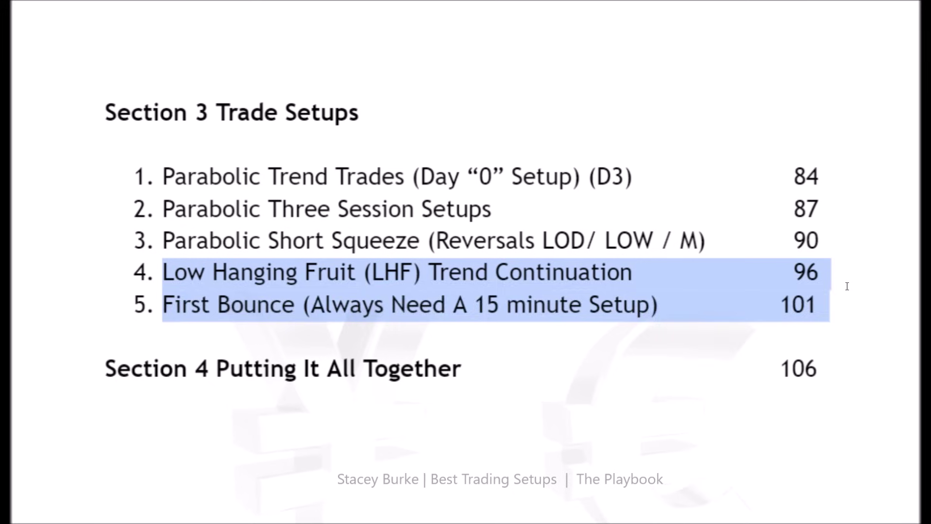
# - Reposition the USDCAD 1 H label and draw blue levels at the 26 Jan candle low, Monday's high and Monday's low
pyautogui.moveTo(863, 304); pyautogui.dragTo(863, 272)
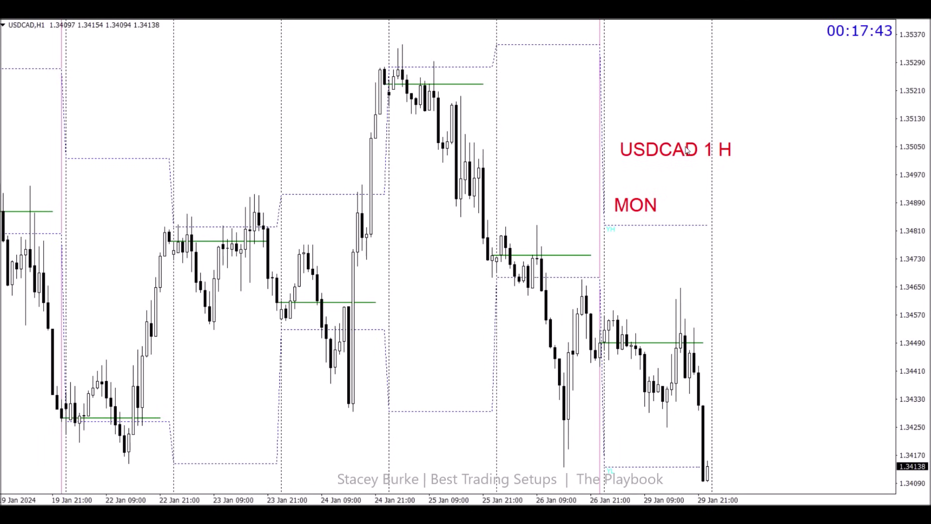
pyautogui.moveTo(687, 150); pyautogui.dragTo(674, 170)
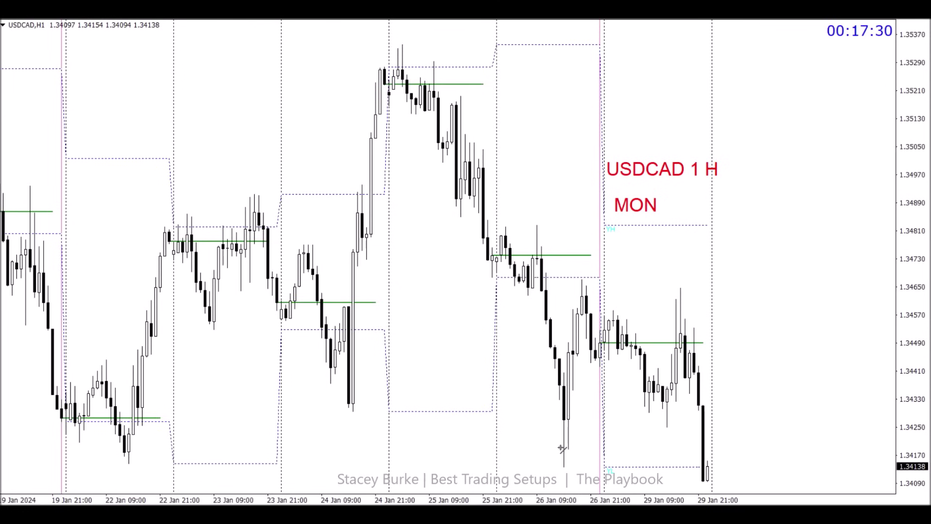
pyautogui.moveTo(562, 449); pyautogui.dragTo(707, 449)
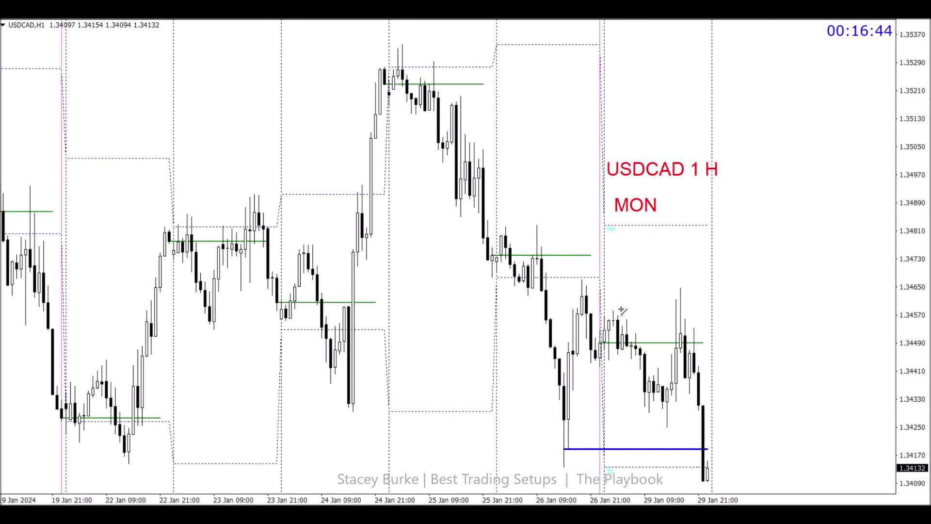
pyautogui.moveTo(607, 308); pyautogui.dragTo(685, 309)
pyautogui.moveTo(604, 361)
pyautogui.mouseDown()
pyautogui.moveTo(642, 362)
pyautogui.moveTo(621, 414)
pyautogui.moveTo(703, 414)
pyautogui.mouseUp()
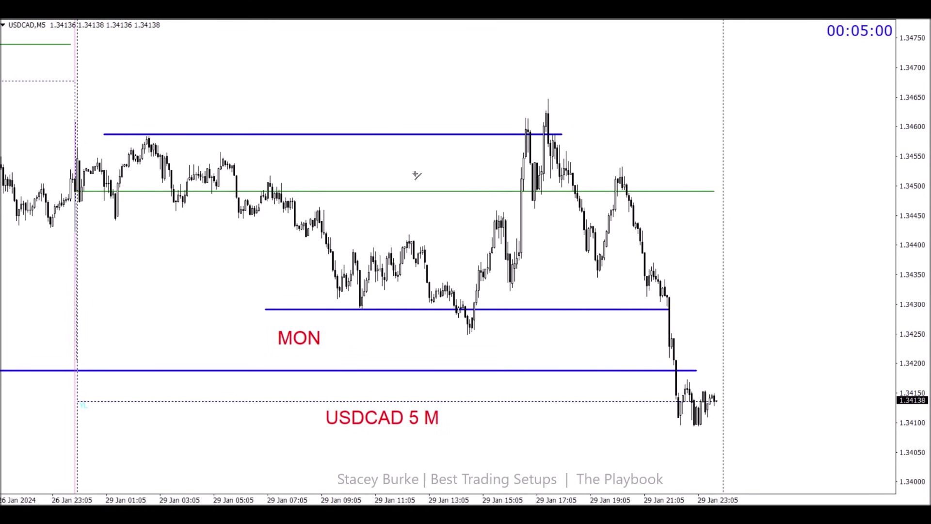
# - Draw a short blue level at the late-morning high near 1.3442 on USDCAD M5, then switch to M15
pyautogui.moveTo(404, 232); pyautogui.dragTo(496, 231)
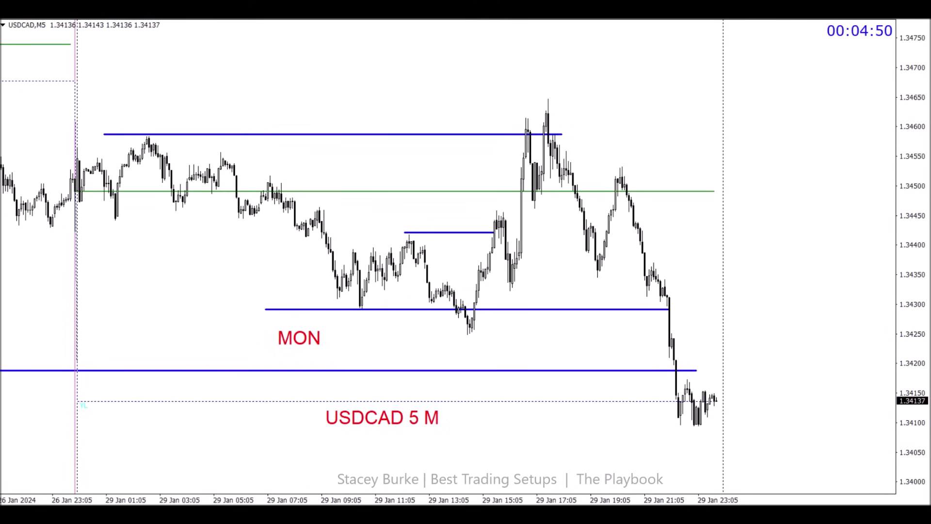
pyautogui.write('15')
pyautogui.press('Return')
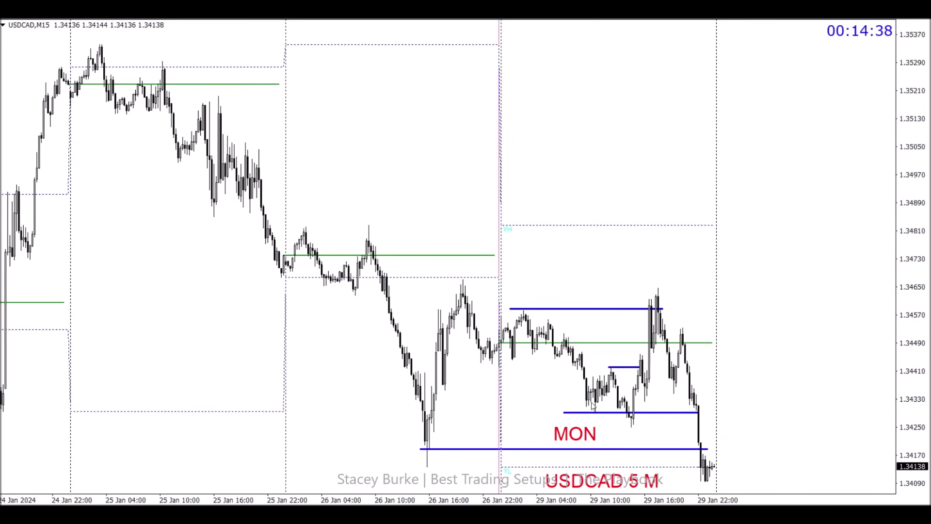
# - Add a short blue level at the mid-afternoon swing high near 1.3446 and compress the price scale
pyautogui.moveTo(477, 280)
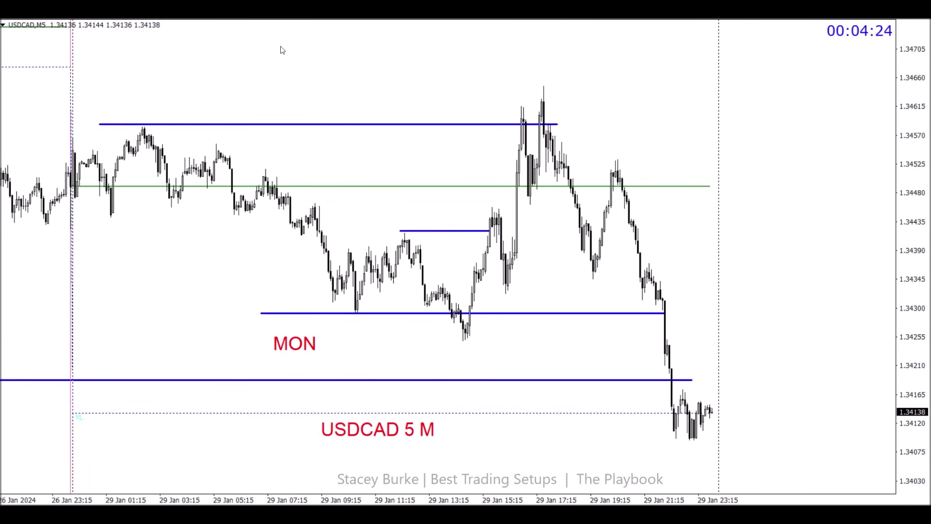
pyautogui.moveTo(486, 207); pyautogui.dragTo(521, 207)
pyautogui.scroll(-5, 461, 295)
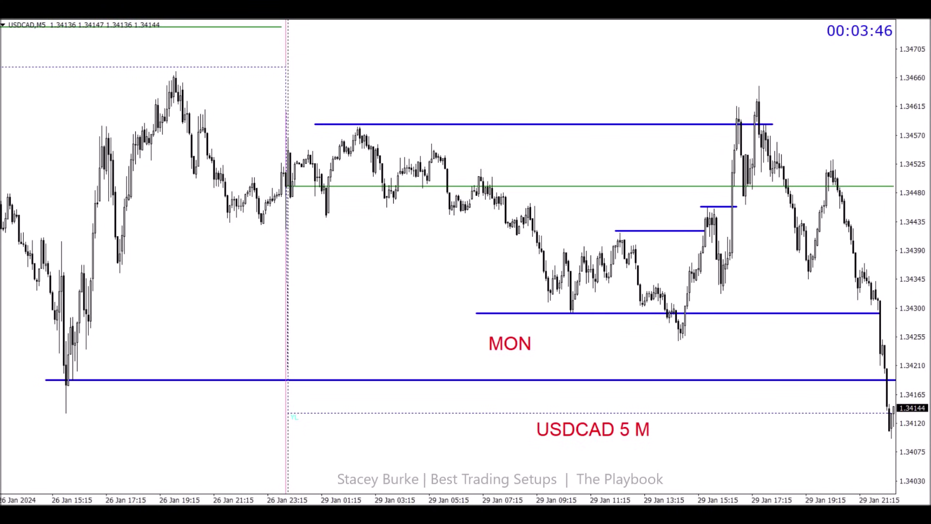
pyautogui.scroll(-3, 475, 447)
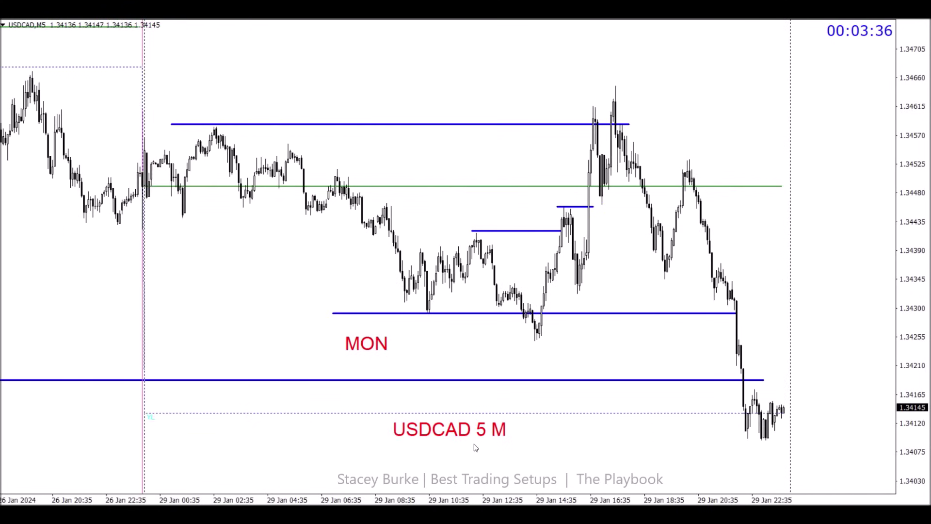
pyautogui.moveTo(904, 151); pyautogui.dragTo(905, 162)
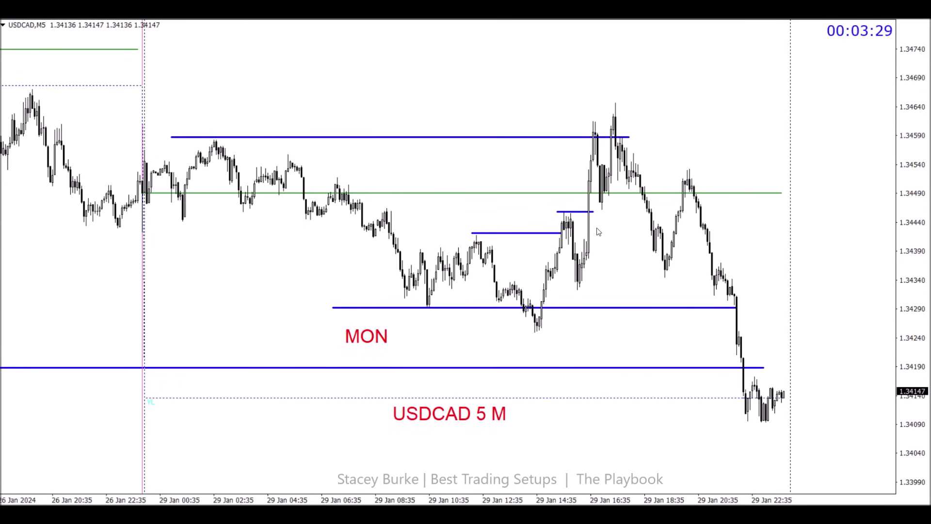
pyautogui.scroll(5, 567, 233)
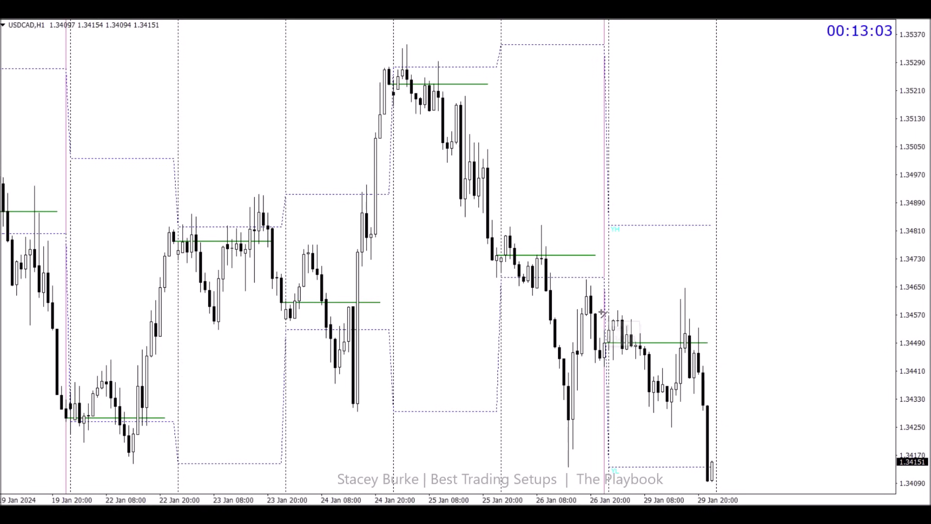
# - On USDCAD H1, draw blue levels at Monday's high, an early-Monday low, and across Monday's candles
pyautogui.moveTo(595, 312); pyautogui.dragTo(712, 310)
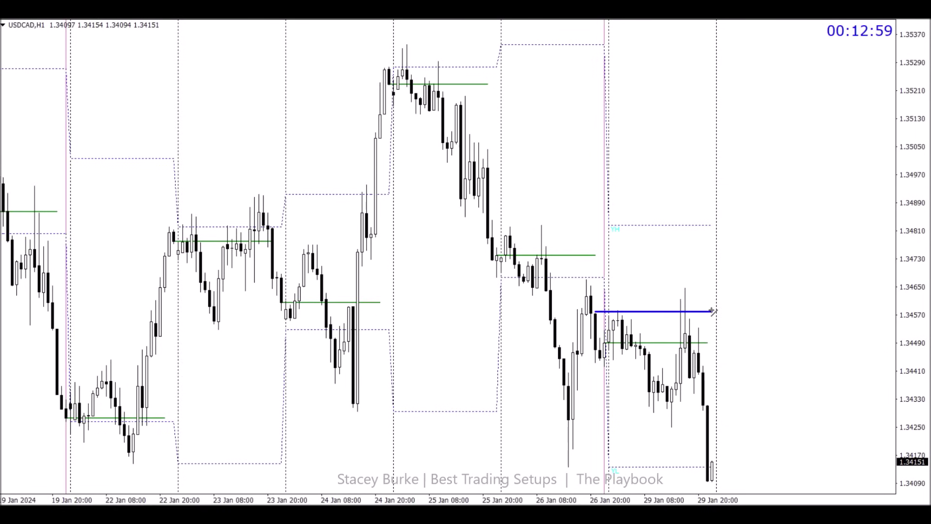
pyautogui.moveTo(656, 315)
pyautogui.mouseDown()
pyautogui.moveTo(642, 280)
pyautogui.moveTo(650, 312)
pyautogui.mouseUp()
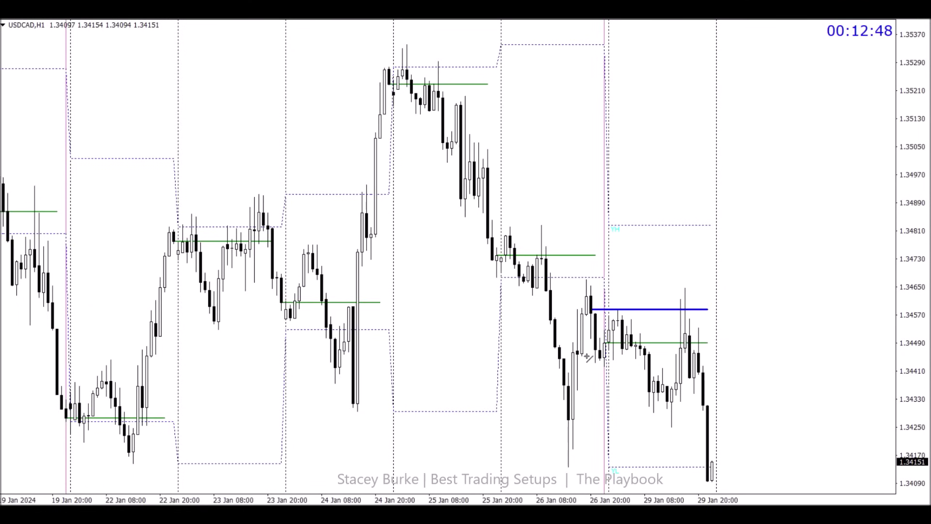
pyautogui.moveTo(594, 361); pyautogui.dragTo(636, 361)
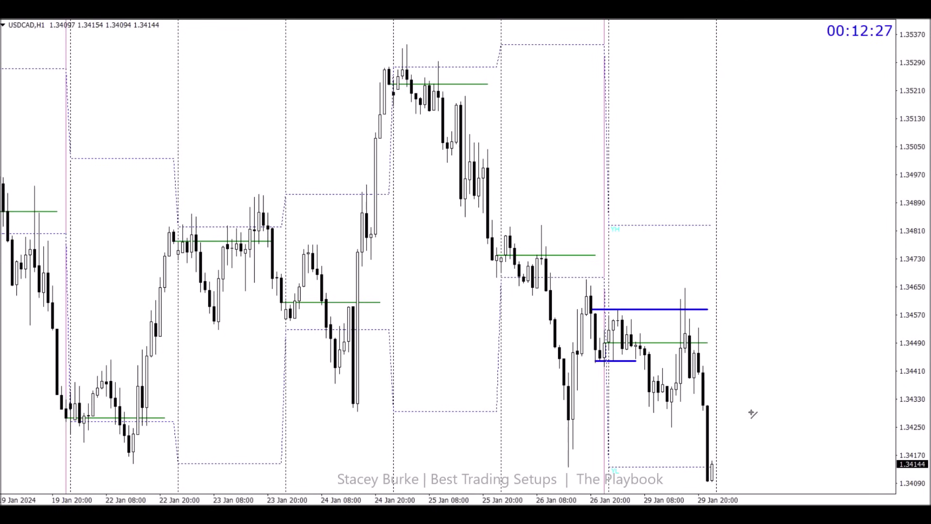
pyautogui.moveTo(693, 323); pyautogui.dragTo(820, 325)
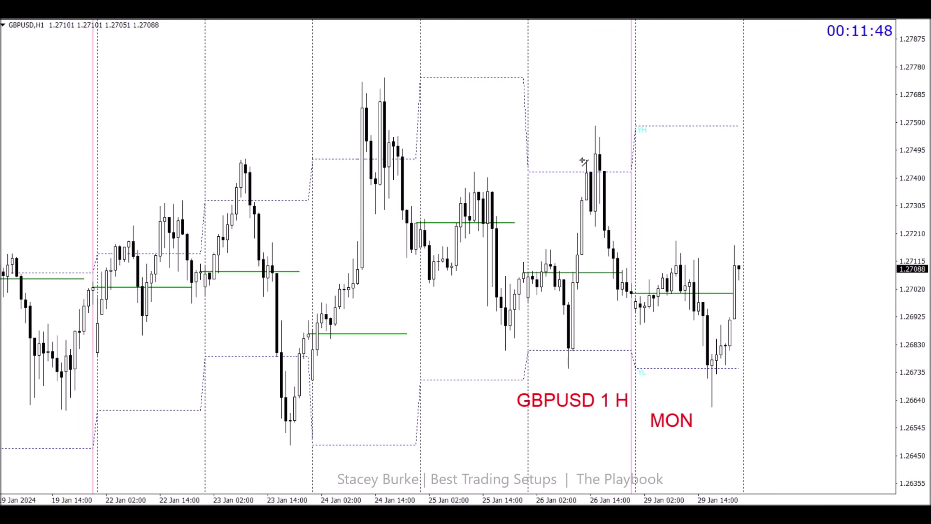
# - Mark the 26 Jan high and Monday's high with short blue levels on GBPUSD H1
pyautogui.moveTo(584, 159); pyautogui.dragTo(614, 159)
pyautogui.moveTo(668, 268); pyautogui.dragTo(704, 267)
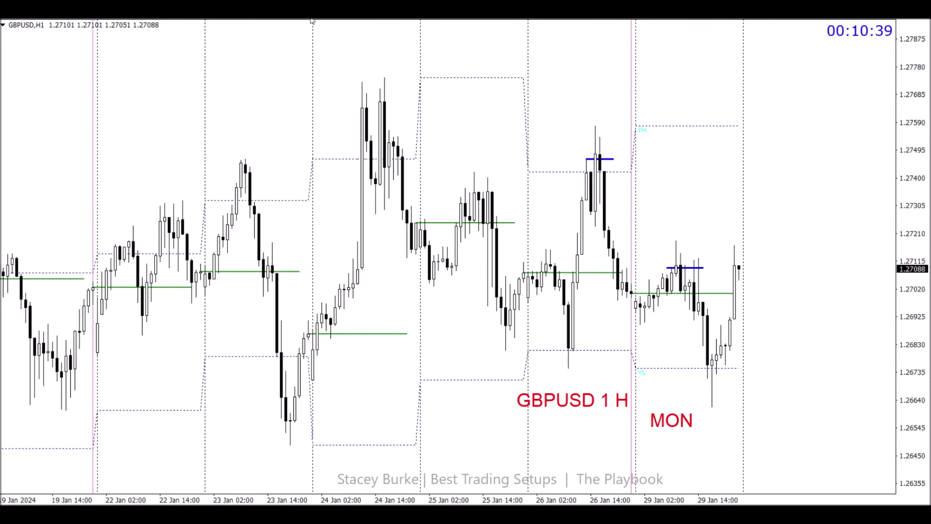
pyautogui.doubleClick(690, 267)
pyautogui.moveTo(690, 267); pyautogui.dragTo(691, 244)
pyautogui.doubleClick(690, 241)
# - Add a blue level at Monday's lower area and shift the chart toward recent bars
pyautogui.moveTo(635, 324); pyautogui.dragTo(706, 323)
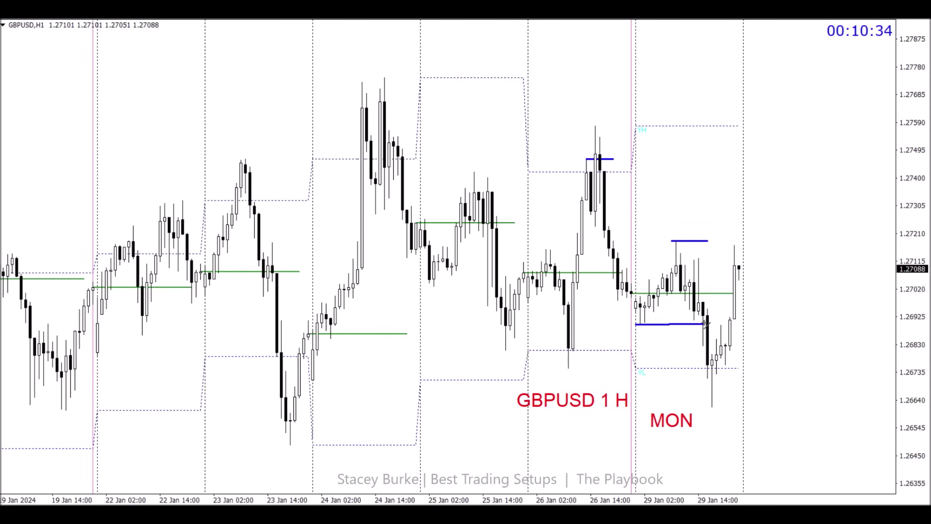
pyautogui.moveTo(703, 324); pyautogui.dragTo(705, 325)
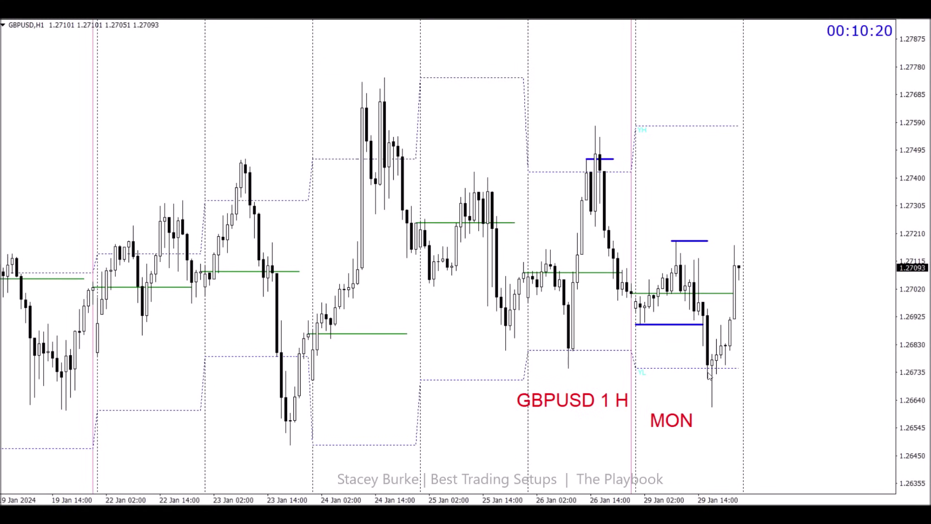
pyautogui.moveTo(708, 375); pyautogui.dragTo(683, 373)
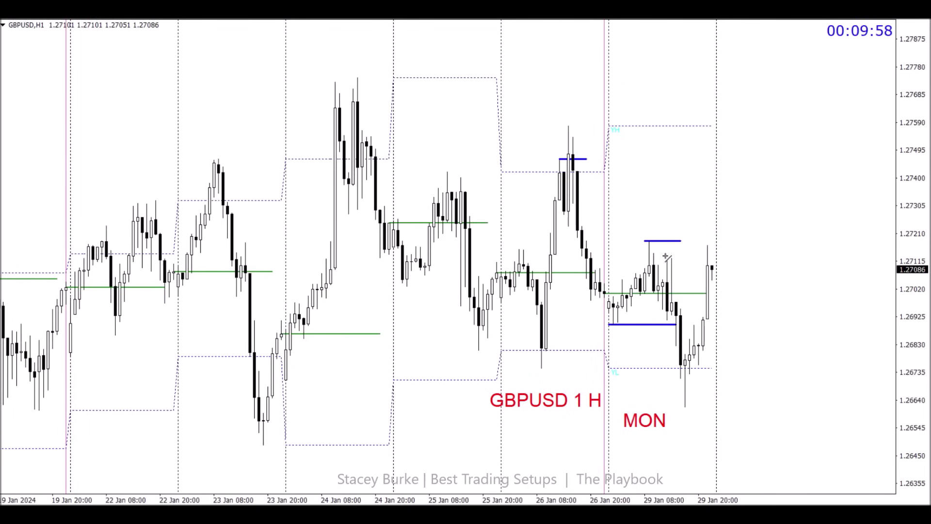
# - Add short blue levels at Monday's later high, Monday's low and a mid level, fitting the price scale
pyautogui.moveTo(666, 257); pyautogui.dragTo(703, 257)
pyautogui.moveTo(677, 409); pyautogui.dragTo(707, 409)
pyautogui.moveTo(910, 196); pyautogui.dragTo(905, 211)
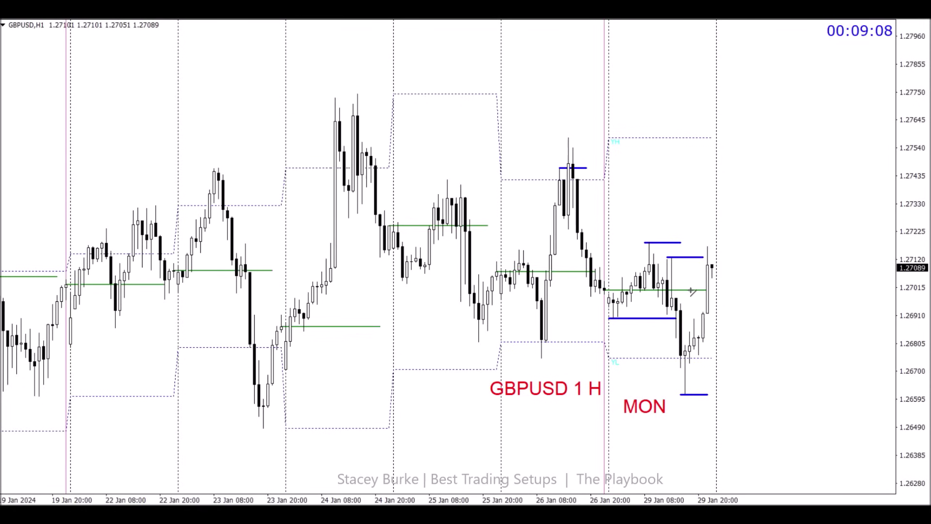
pyautogui.moveTo(680, 298); pyautogui.dragTo(707, 298)
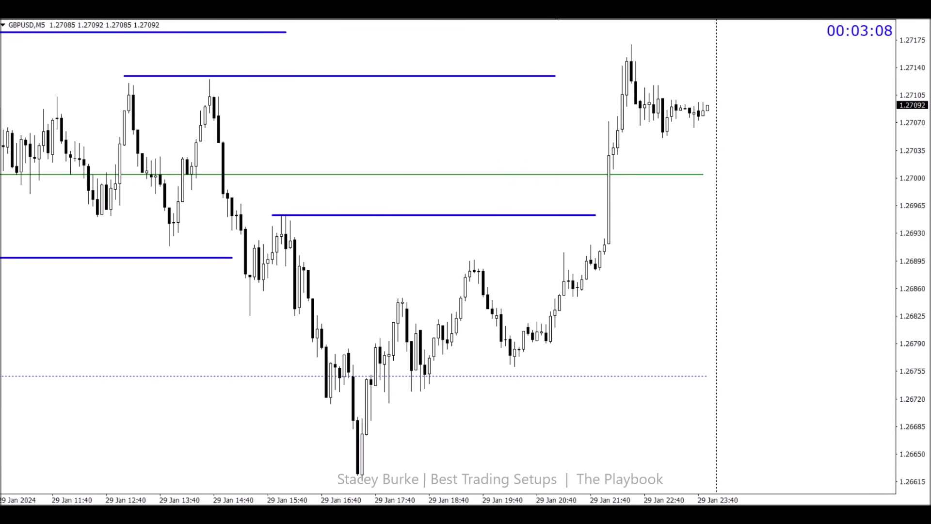
# - Zoom GBPUSD M5 and draw blue levels at the evening support near 1.2679 and swing high near 1.2685
pyautogui.press('-')
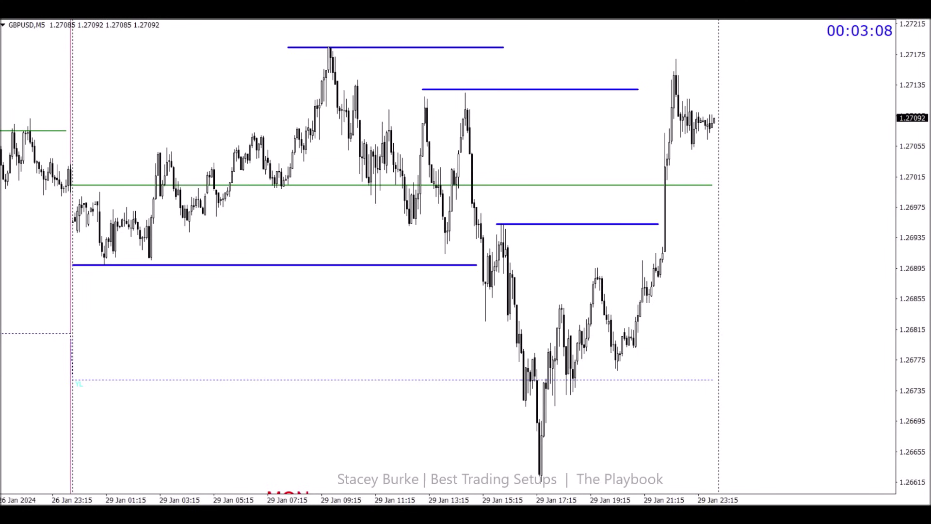
pyautogui.press('+')
pyautogui.scroll(-10, 492, 208)
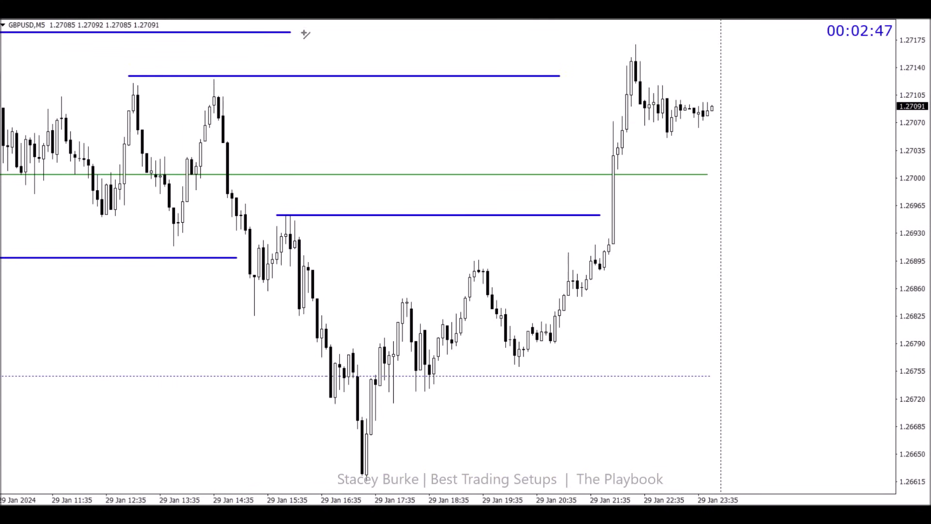
pyautogui.moveTo(350, 349); pyautogui.dragTo(578, 349)
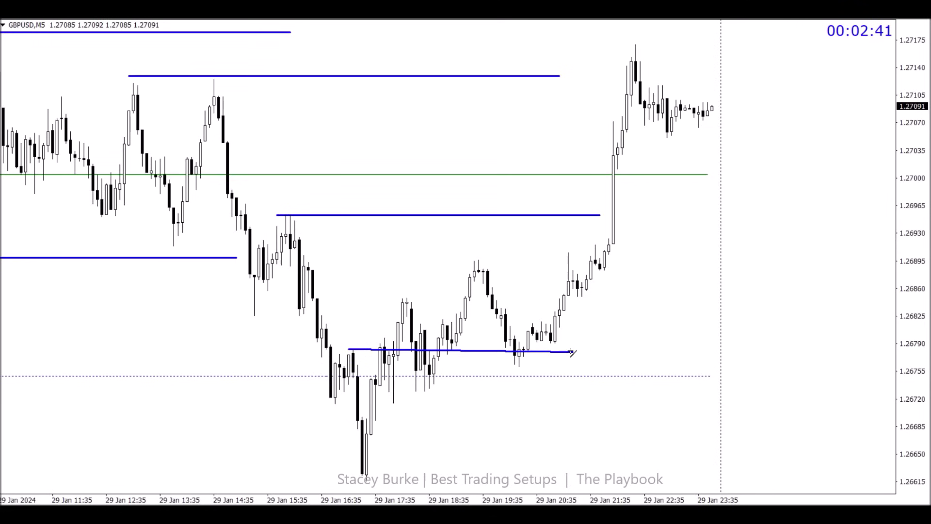
pyautogui.moveTo(577, 348); pyautogui.dragTo(577, 349)
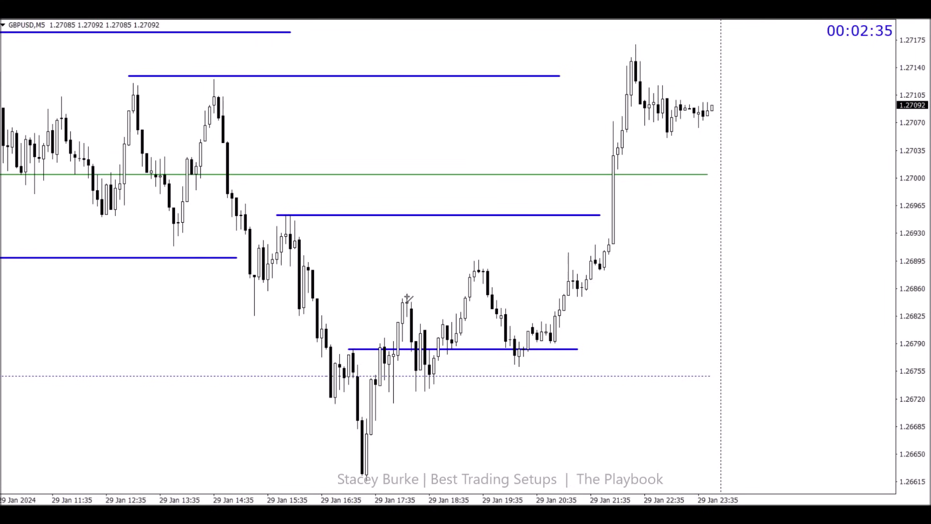
pyautogui.moveTo(402, 297); pyautogui.dragTo(465, 297)
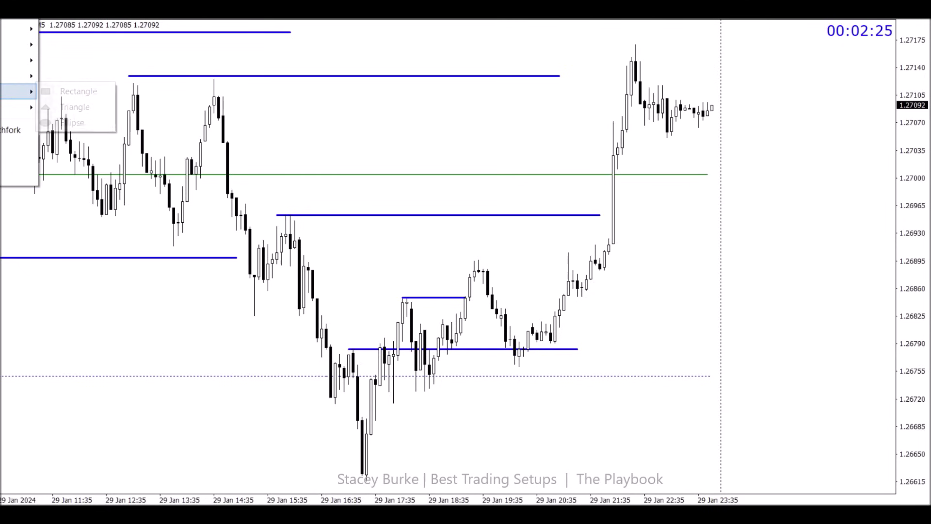
# - Add a red Moving Average from the Trend indicators to the GBPUSD M5 chart
pyautogui.moveTo(20, 33)
pyautogui.click(65, 29)
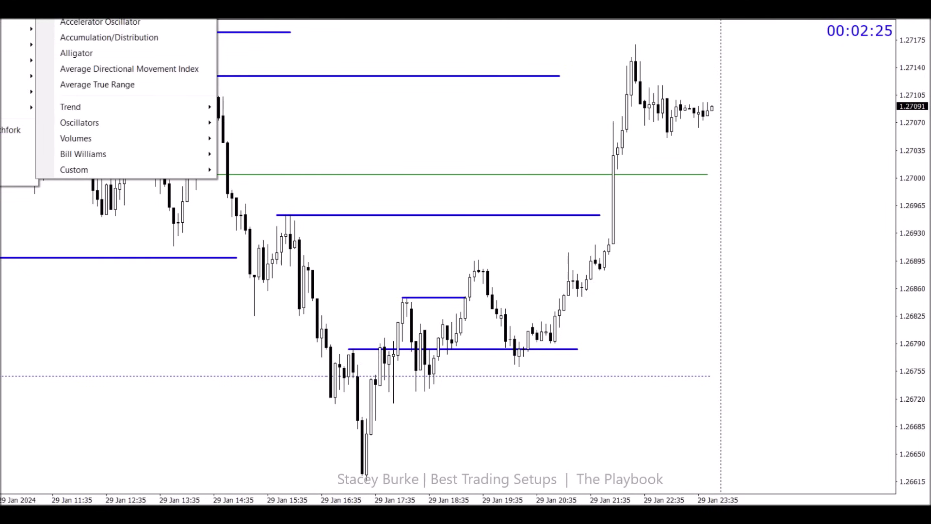
pyautogui.click(407, 322)
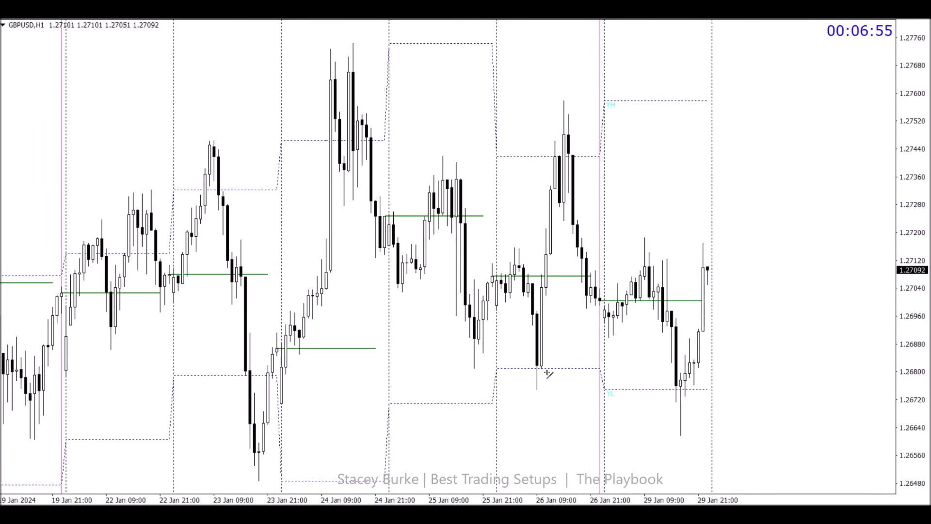
# - Draw blue levels at the 26 Jan low, a lower support across recent lows, and the 29 Jan high
pyautogui.moveTo(541, 370); pyautogui.dragTo(678, 369)
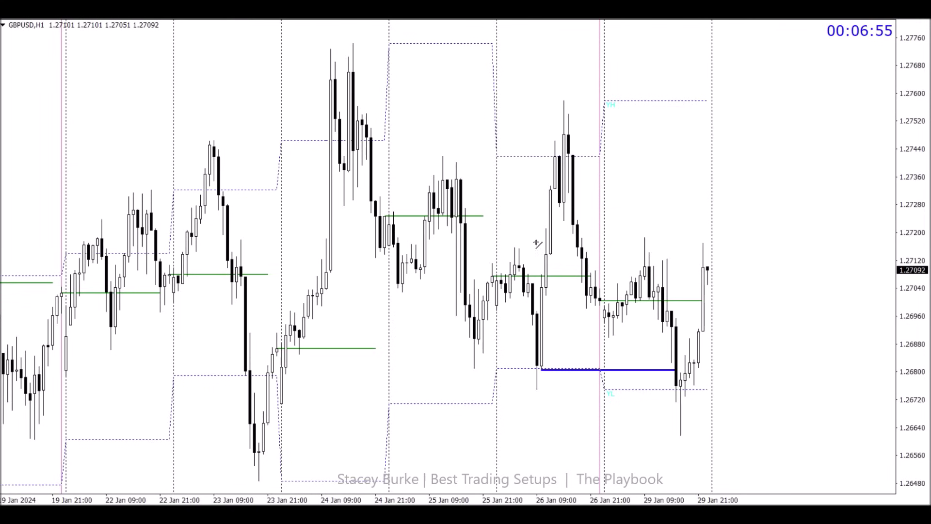
pyautogui.moveTo(537, 391); pyautogui.dragTo(703, 391)
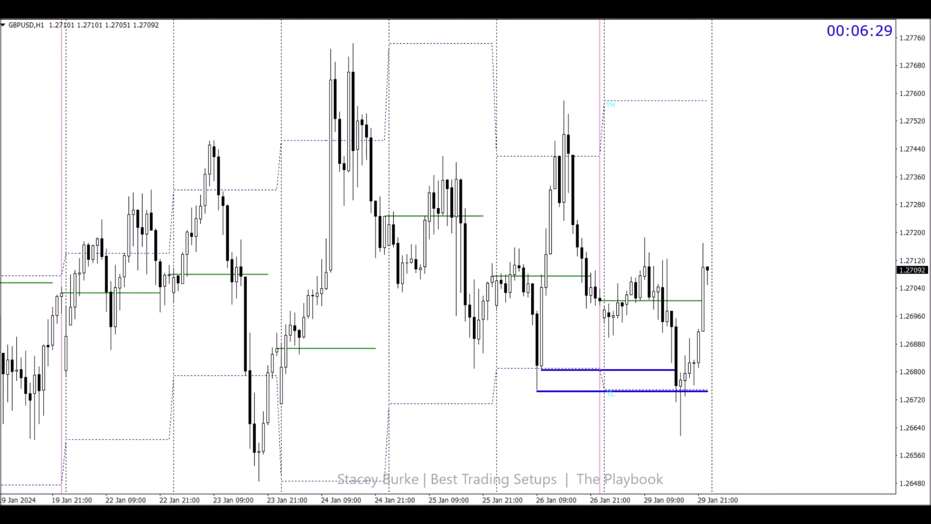
pyautogui.moveTo(641, 238); pyautogui.dragTo(724, 236)
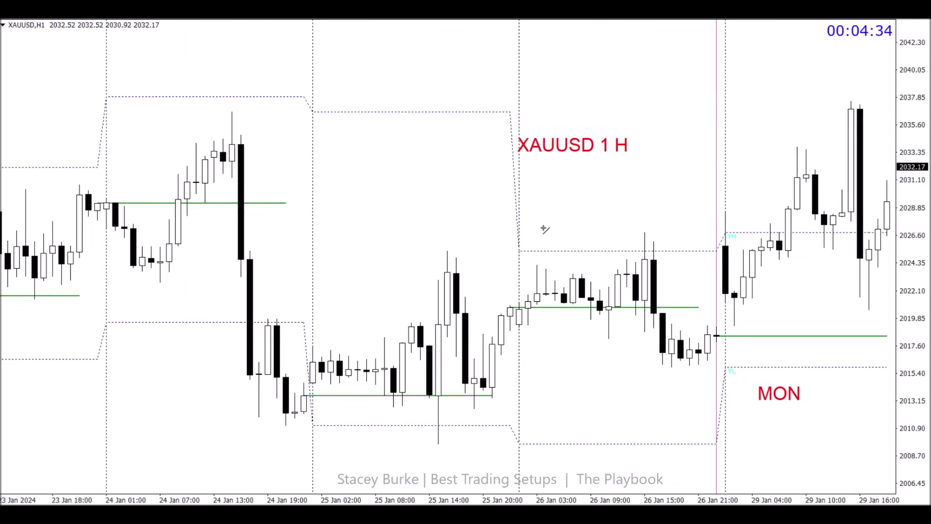
# - Draw a blue V of two trendlines over Monday's early dip on XAUUSD H1
pyautogui.scroll(-5, 545, 228)
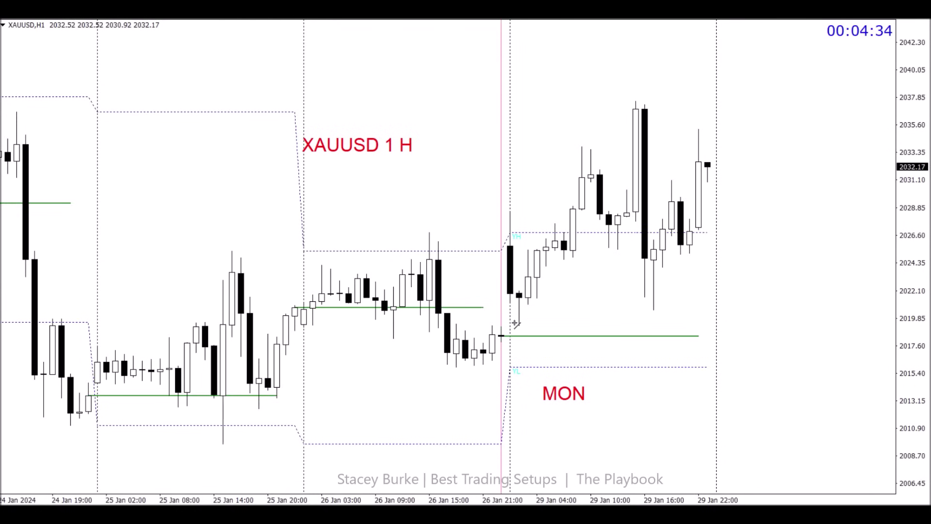
pyautogui.moveTo(512, 296)
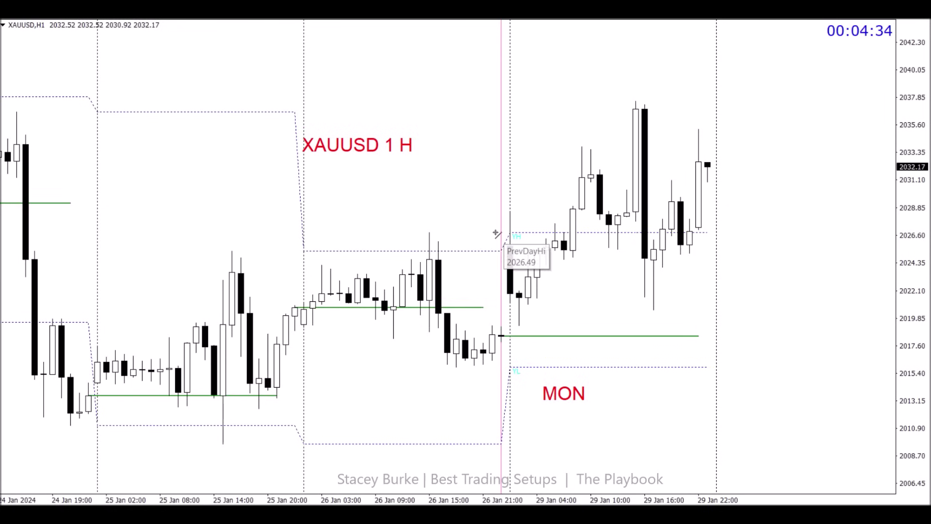
pyautogui.moveTo(491, 232)
pyautogui.mouseDown()
pyautogui.moveTo(527, 323)
pyautogui.moveTo(519, 328)
pyautogui.mouseUp()
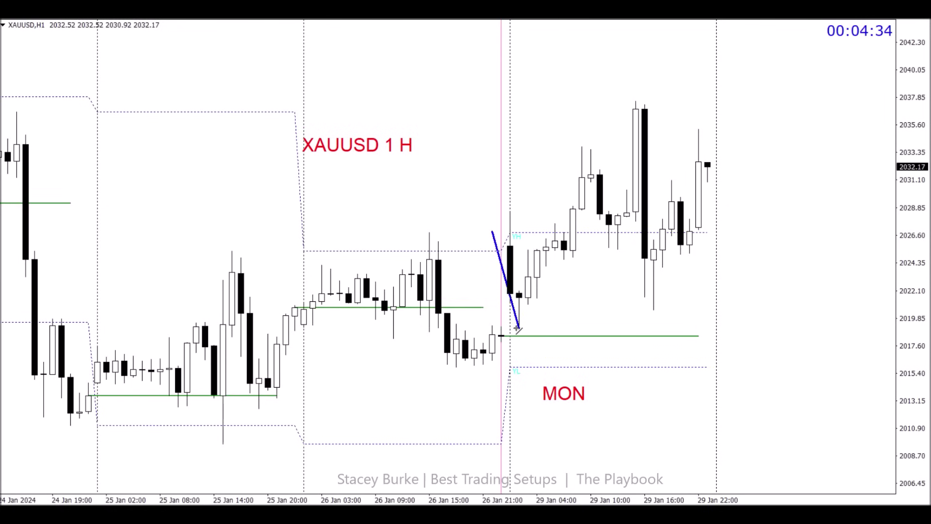
pyautogui.moveTo(519, 328); pyautogui.dragTo(555, 234)
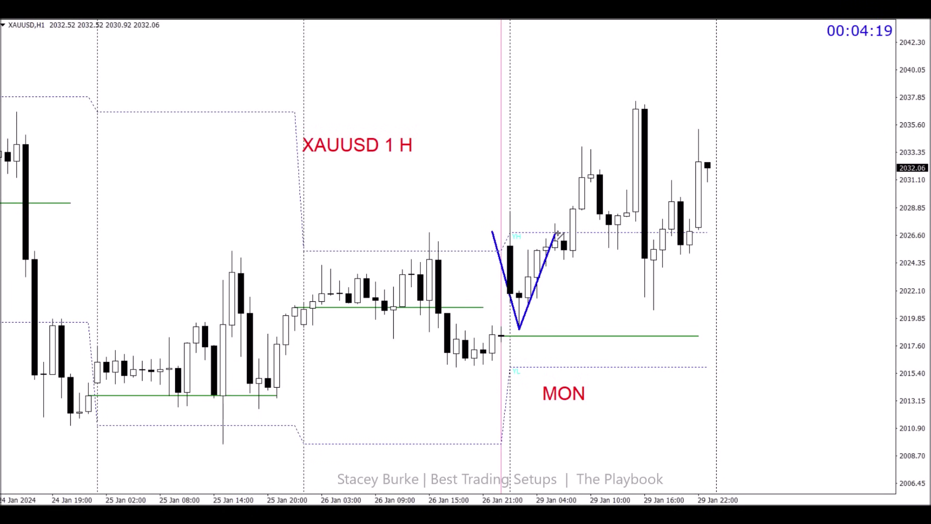
pyautogui.scroll(2, 156, 381)
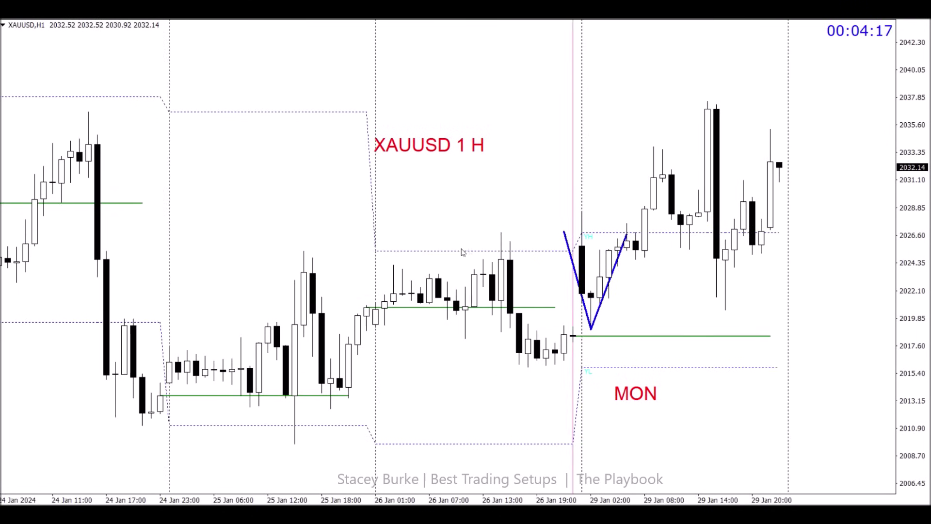
# - Box the 26 Jan 13:00 highs with a green rectangle
pyautogui.click(22, 91)
pyautogui.click(78, 91)
pyautogui.moveTo(484, 236); pyautogui.dragTo(520, 260)
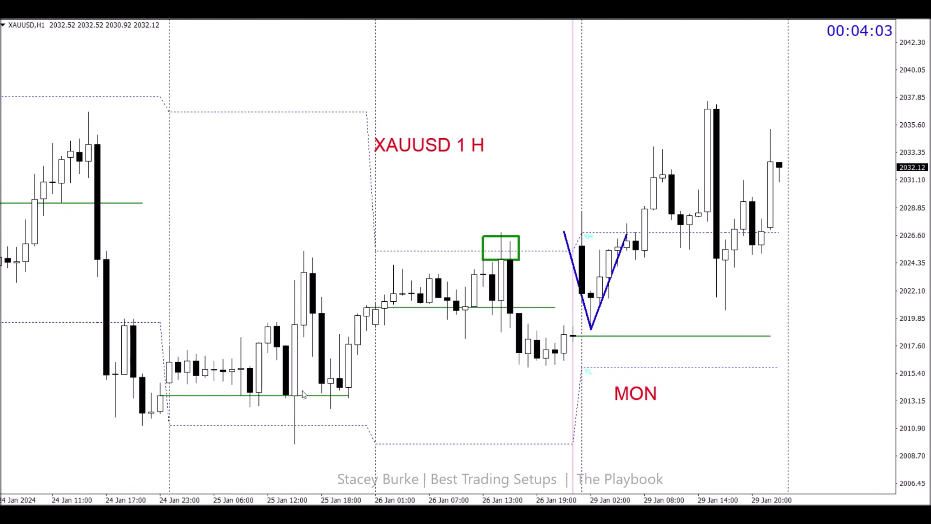
# - Draw a green rectangle around the 25 Jan low beneath the midday XAUUSD candles
pyautogui.click(10, 91)
pyautogui.click(68, 91)
pyautogui.moveTo(276, 411); pyautogui.dragTo(312, 448)
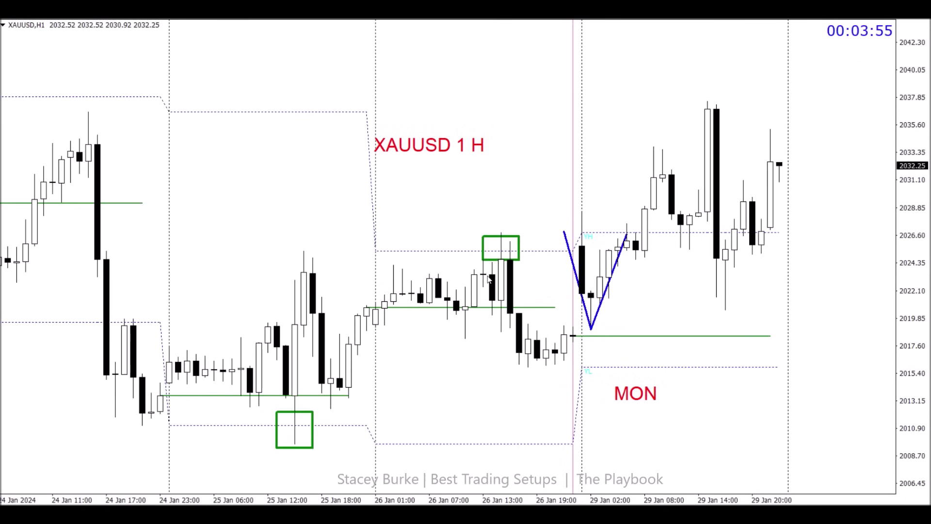
pyautogui.hscroll(3, 506, 255)
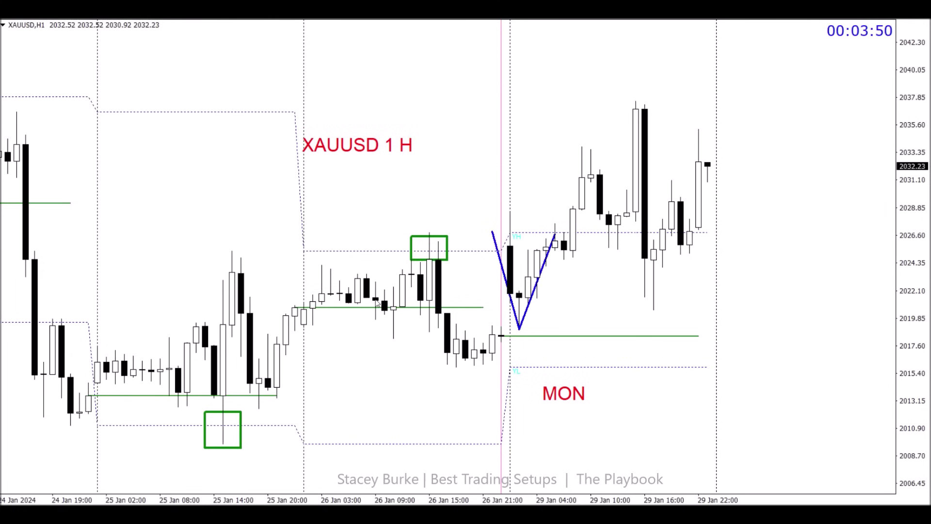
pyautogui.moveTo(377, 303)
# - Draw a blue level from the 25 Jan 14:00 high and a flat second level along the lows, extended left
pyautogui.moveTo(231, 252); pyautogui.dragTo(717, 253)
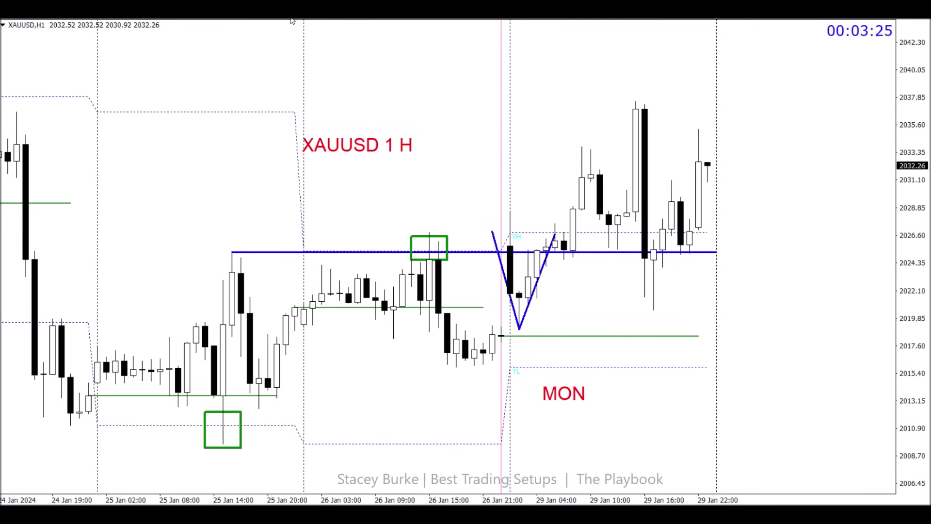
pyautogui.moveTo(455, 365); pyautogui.dragTo(717, 365)
pyautogui.moveTo(458, 367); pyautogui.dragTo(147, 358)
pyautogui.moveTo(103, 359); pyautogui.dragTo(81, 368)
# - Deselect the finished blue level and select the lower green box
pyautogui.click(81, 369)
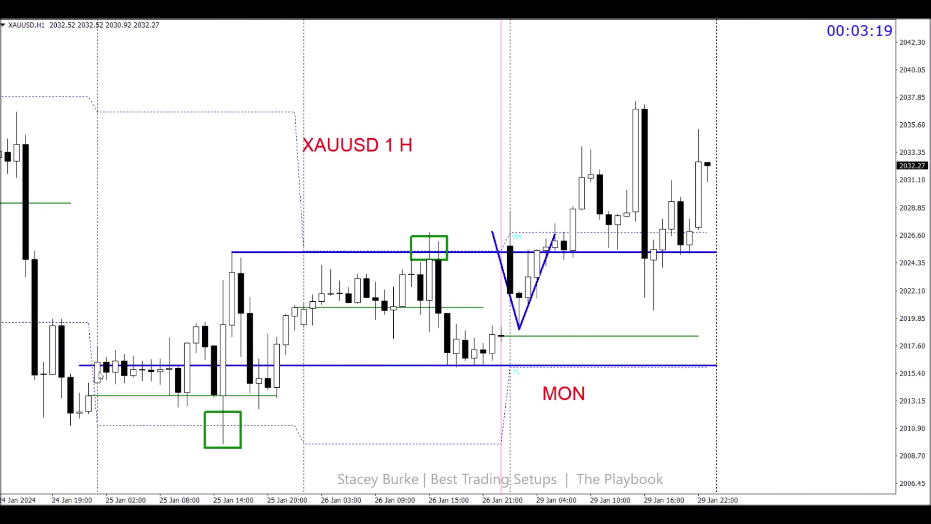
pyautogui.hotkey('alt', 't')
pyautogui.press('Right')
pyautogui.press('Right')
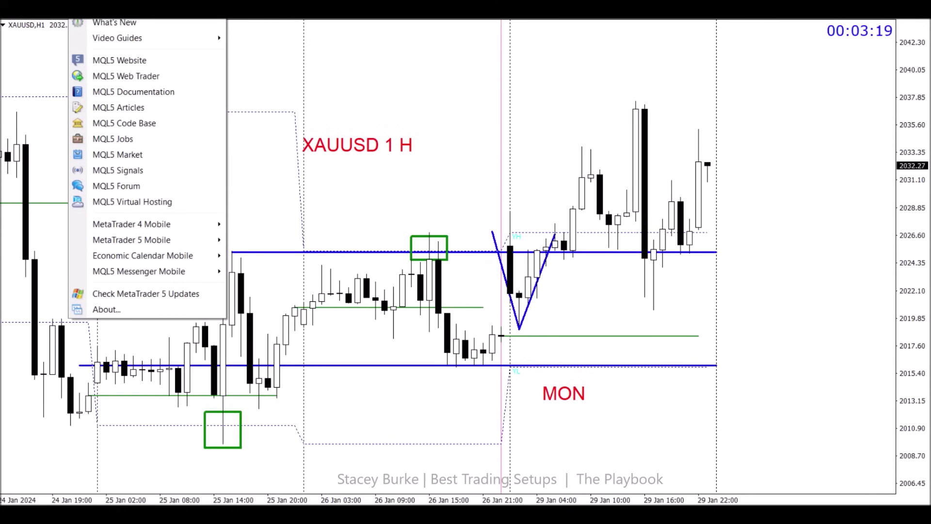
pyautogui.click(263, 428)
pyautogui.scroll(-5, 242, 420)
# - Widen the lower green box leftward and upward
pyautogui.click(420, 417)
pyautogui.moveTo(421, 417); pyautogui.dragTo(331, 367)
pyautogui.scroll(5, 415, 407)
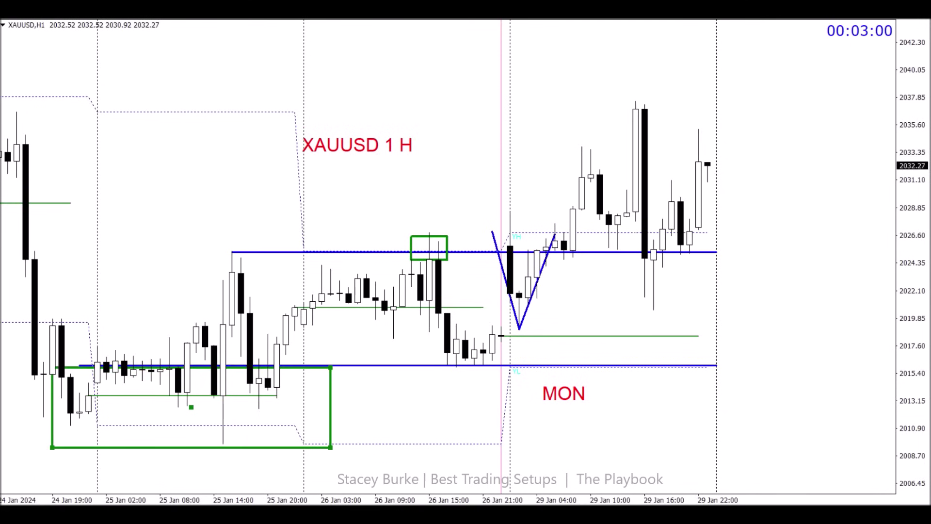
# - Draw a green rectangle around the wider consolidation range
pyautogui.moveTo(19, 91)
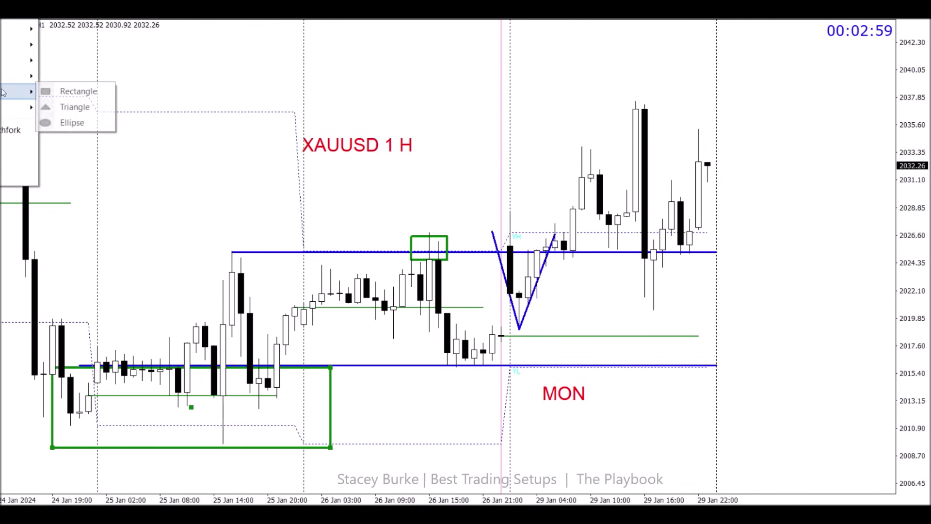
pyautogui.click(68, 94)
pyautogui.moveTo(223, 254)
pyautogui.mouseDown()
pyautogui.moveTo(421, 269)
pyautogui.moveTo(578, 328)
pyautogui.moveTo(575, 361)
pyautogui.mouseUp()
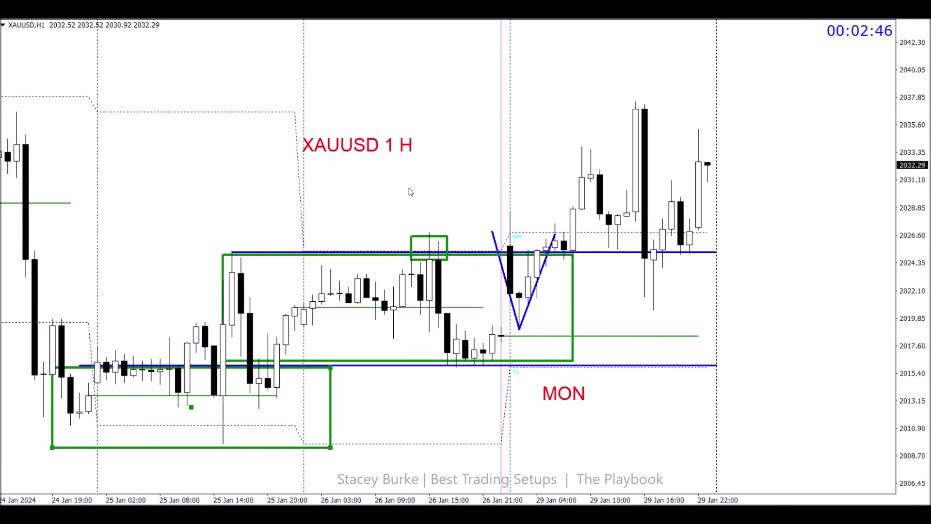
# - Draw a new blue line above the Monday candles and angle it downward
pyautogui.moveTo(581, 148); pyautogui.dragTo(609, 149)
pyautogui.doubleClick(609, 149)
pyautogui.moveTo(610, 149); pyautogui.dragTo(615, 216)
pyautogui.moveTo(585, 153); pyautogui.dragTo(556, 223)
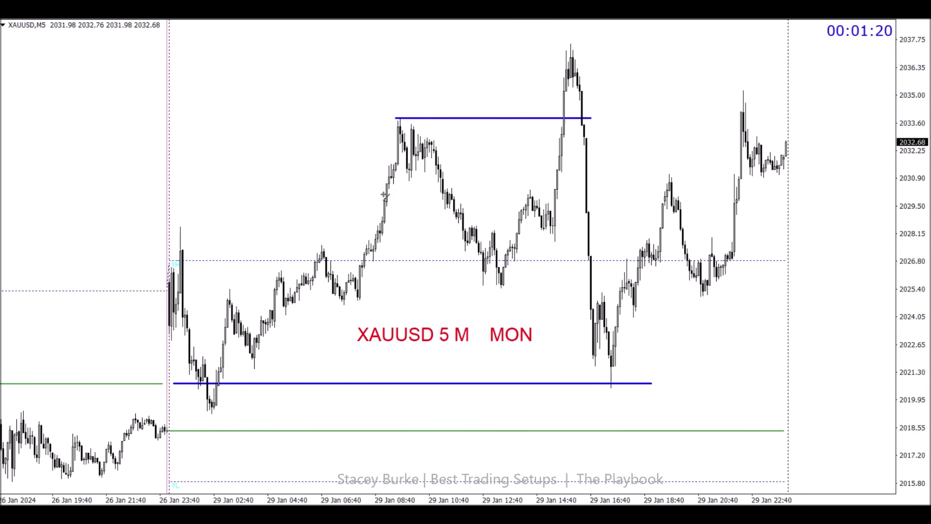
# - Draw a short blue level and stretch it to the 29 Jan 00:40 high near 2028.5
pyautogui.moveTo(373, 218); pyautogui.dragTo(392, 219)
pyautogui.doubleClick(397, 219)
pyautogui.moveTo(397, 219); pyautogui.dragTo(562, 229)
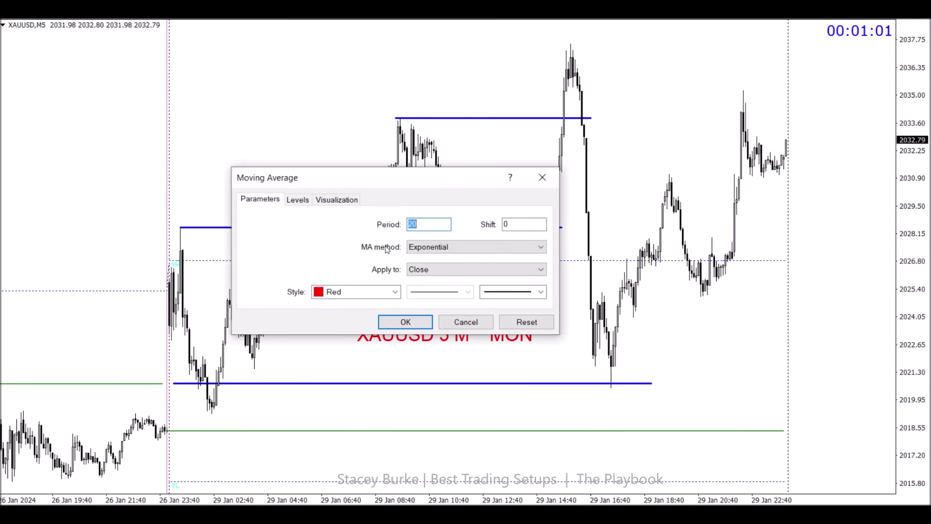
# - Confirm a red 20-period exponential moving average and switch the chart to H1
pyautogui.write('20')
pyautogui.click(421, 324)
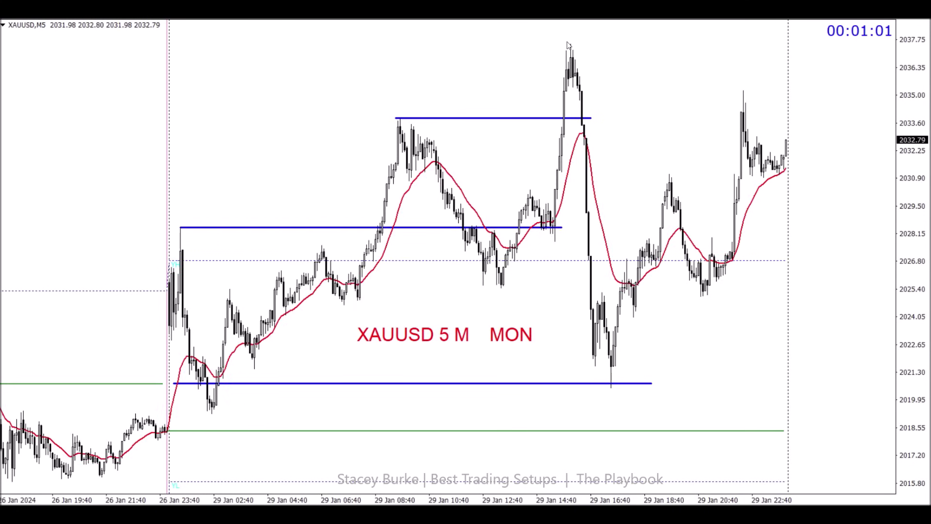
pyautogui.write('H1')
pyautogui.press('Return')
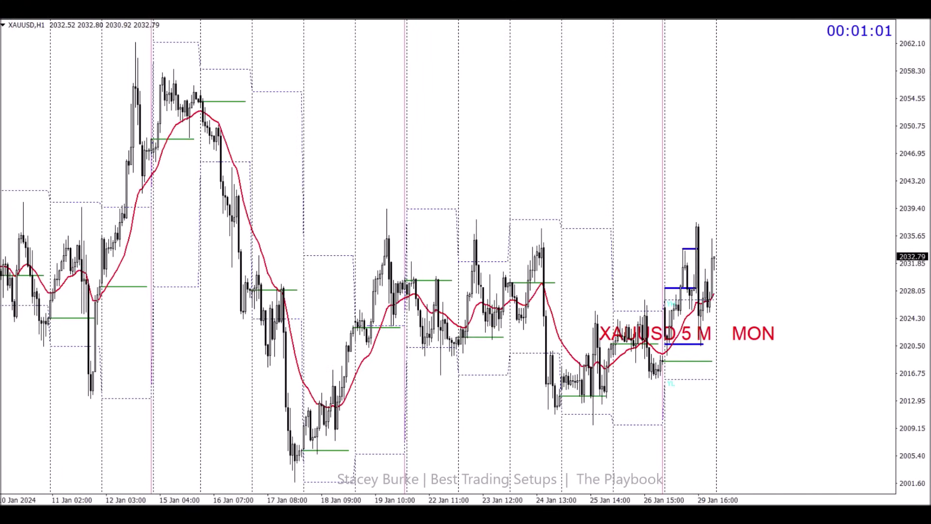
# - Draw a long horizontal blue level from the 24 Jan hourly peak
pyautogui.moveTo(539, 229); pyautogui.dragTo(736, 227)
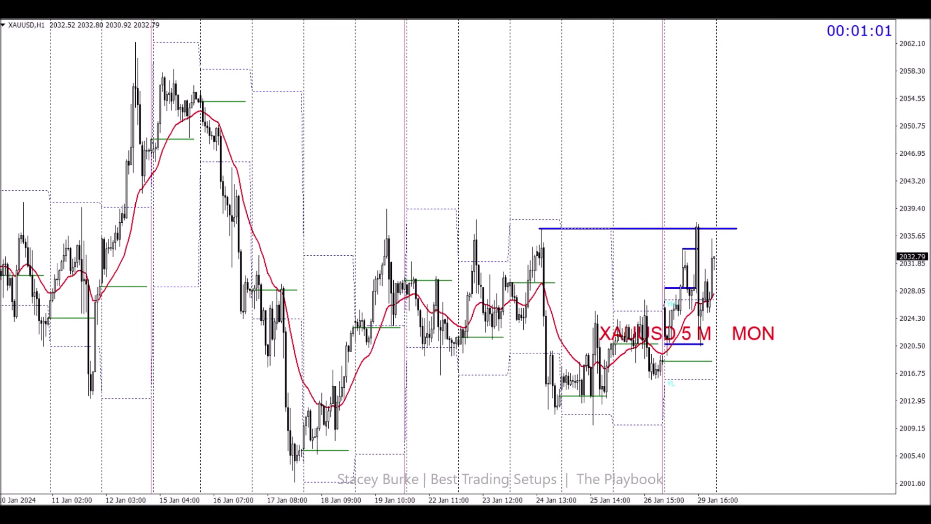
pyautogui.hscroll(-3, 671, 241)
pyautogui.hscroll(3, 671, 241)
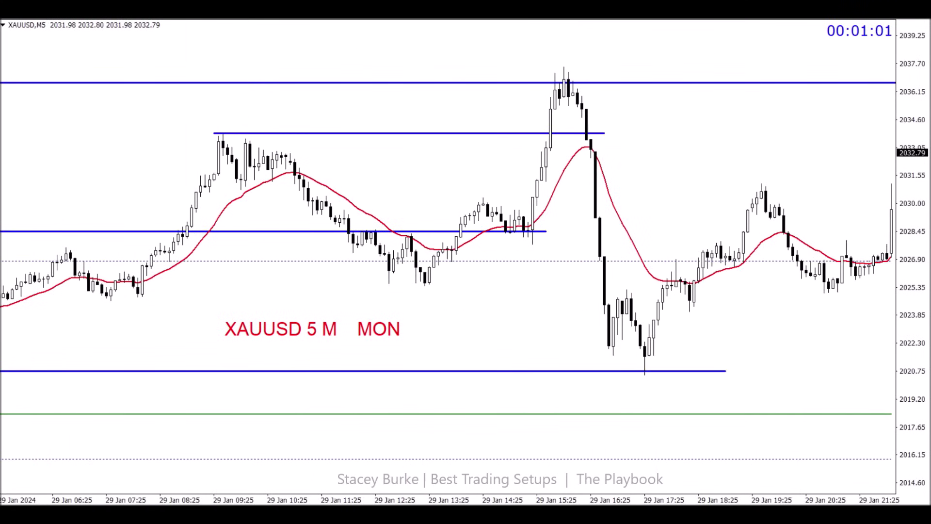
# - Draw a flat-topped, sloping-bottom blue triangle near 14:25 and a short level at the 15:25 peak
pyautogui.moveTo(478, 201); pyautogui.dragTo(537, 202)
pyautogui.moveTo(483, 203); pyautogui.dragTo(538, 221)
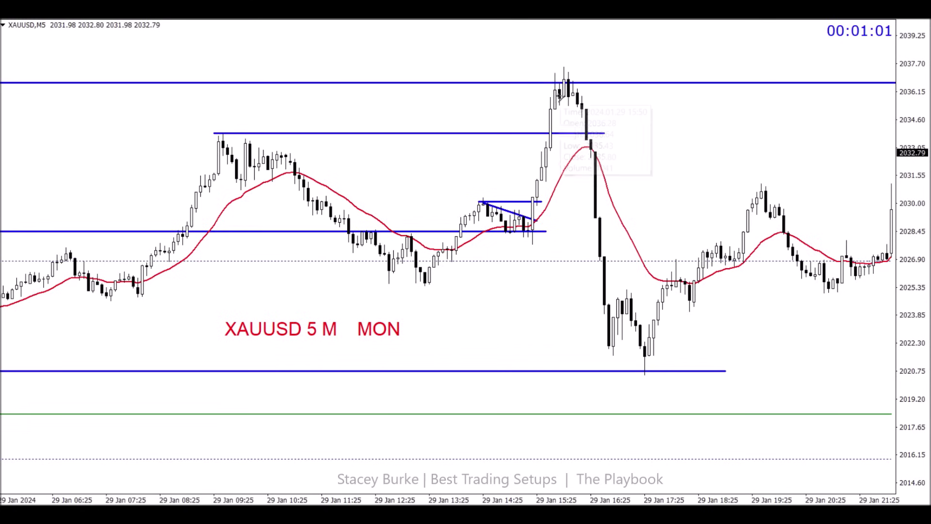
pyautogui.moveTo(558, 97); pyautogui.dragTo(539, 101)
# - On H1, draw long blue levels from the 23 Jan and 19 Jan highs near 2037.8 and 2036.7
pyautogui.press('h')
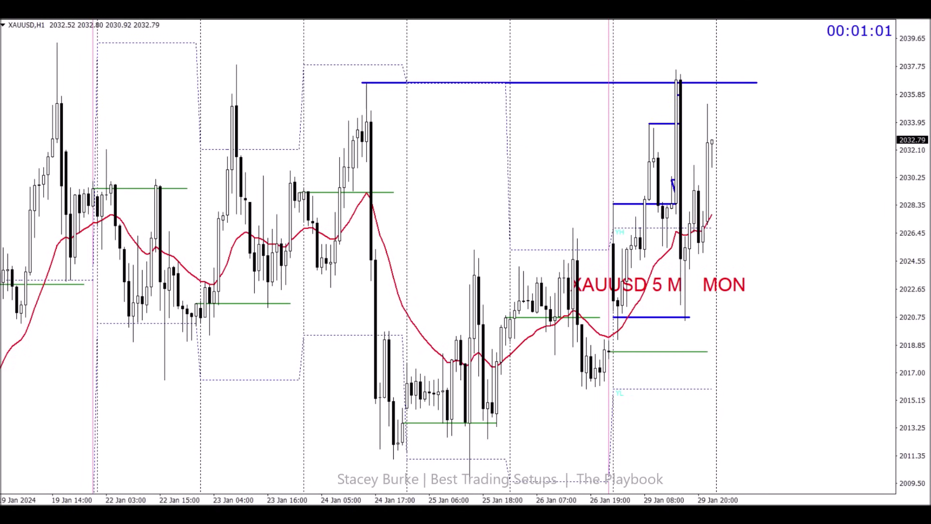
pyautogui.moveTo(234, 63); pyautogui.dragTo(757, 64)
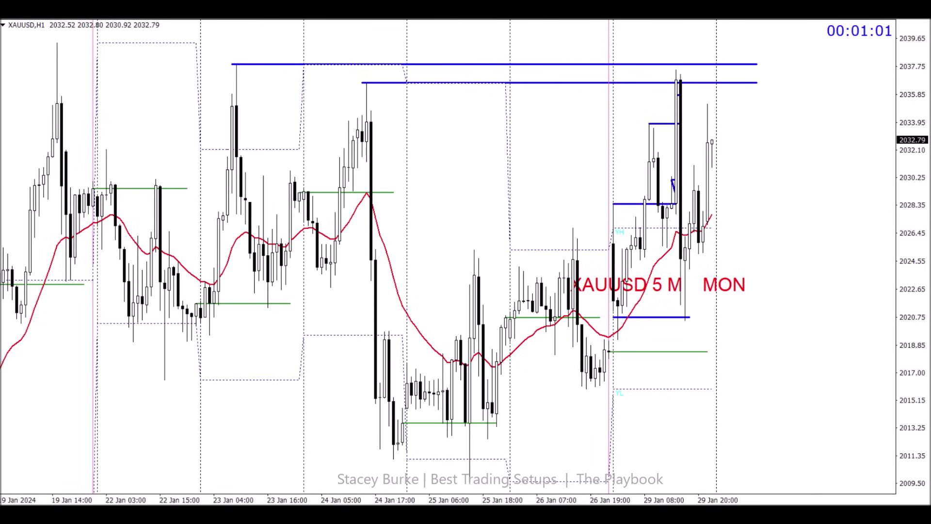
pyautogui.moveTo(53, 42); pyautogui.dragTo(771, 42)
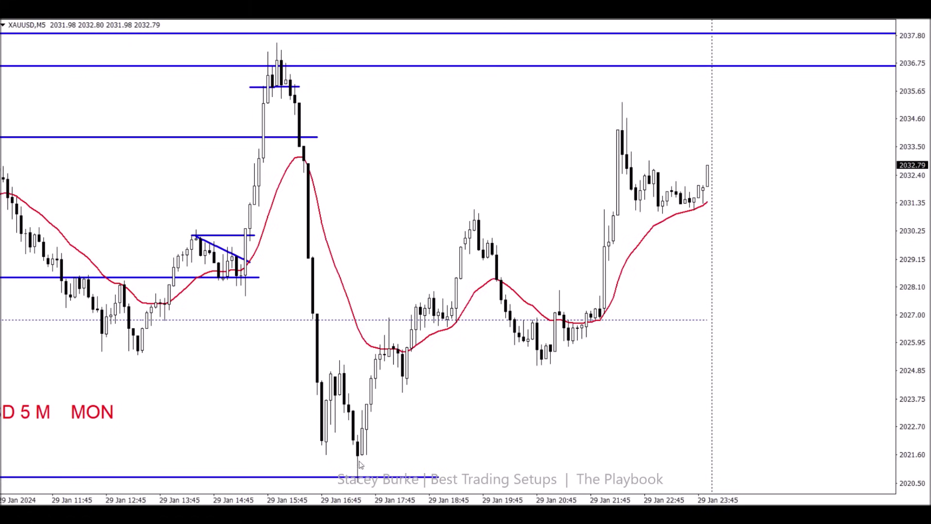
pyautogui.scroll(3, 316, 210)
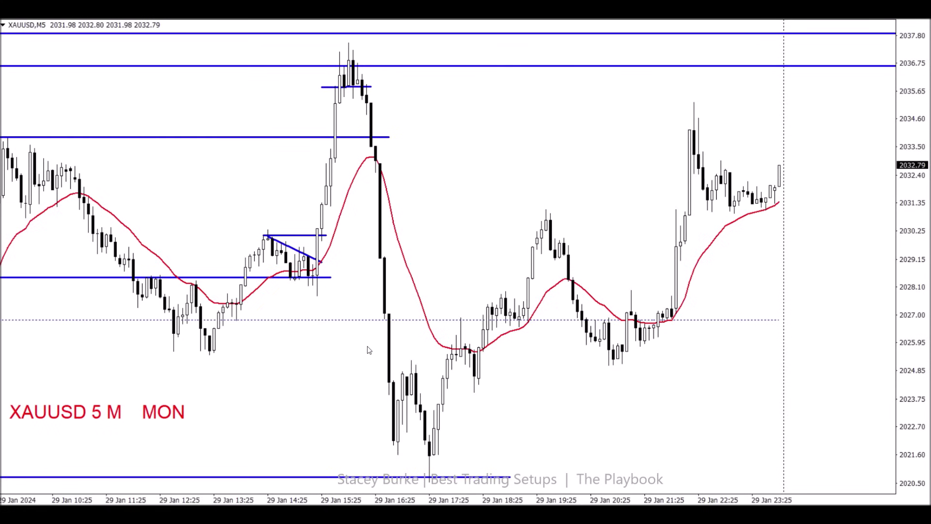
# - Zoom out and draw a blue level near 2021.6 linking the 03:00 and 17:00 lows
pyautogui.press('-')
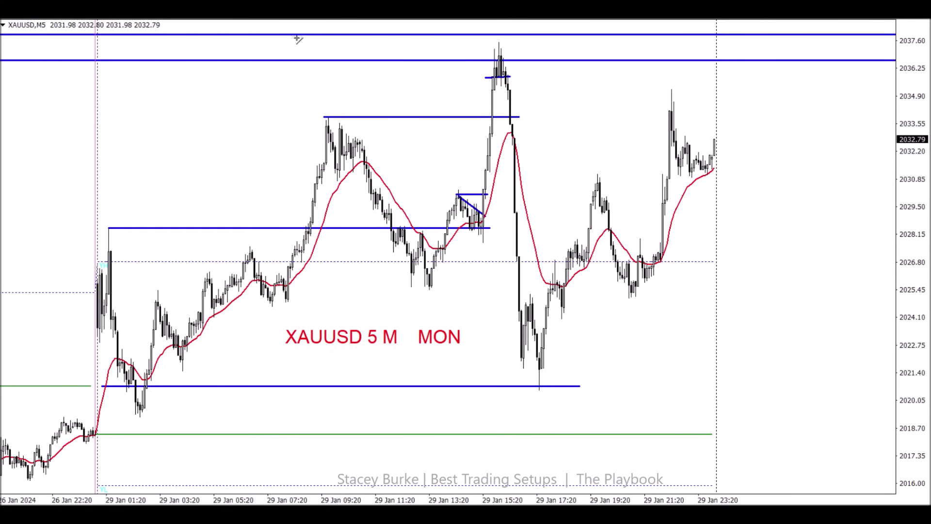
pyautogui.moveTo(151, 346)
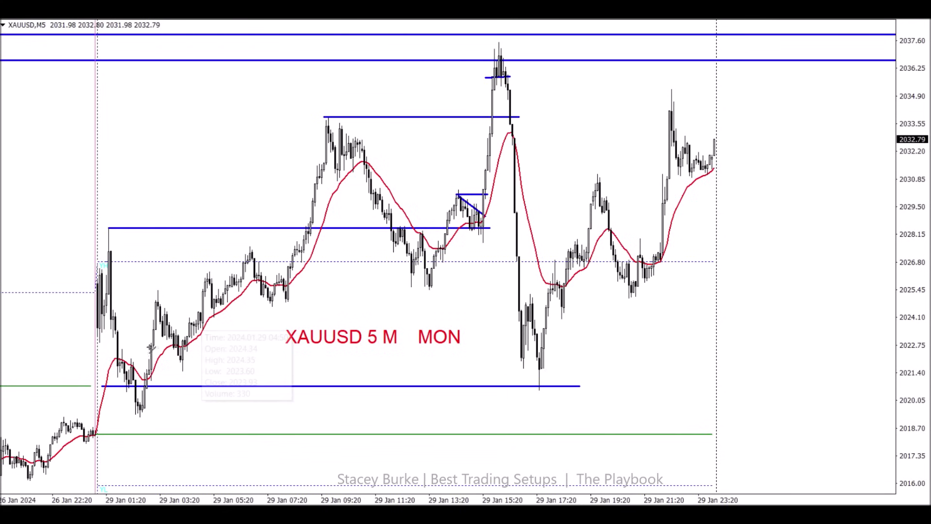
pyautogui.moveTo(181, 369)
pyautogui.mouseDown()
pyautogui.moveTo(488, 361)
pyautogui.moveTo(577, 369)
pyautogui.moveTo(566, 370)
pyautogui.mouseUp()
# - Finish the trendline and box the lower blue level in a green rectangle
pyautogui.doubleClick(563, 370)
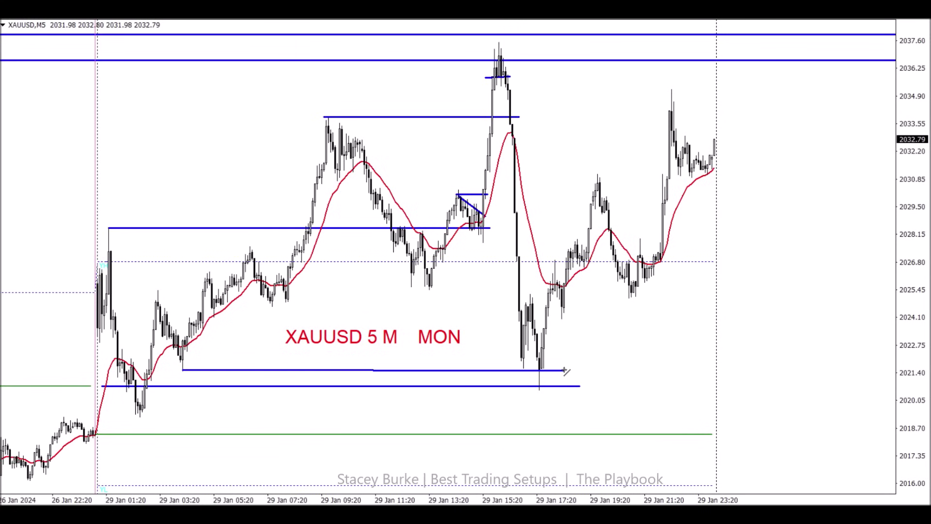
pyautogui.click(1, 20)
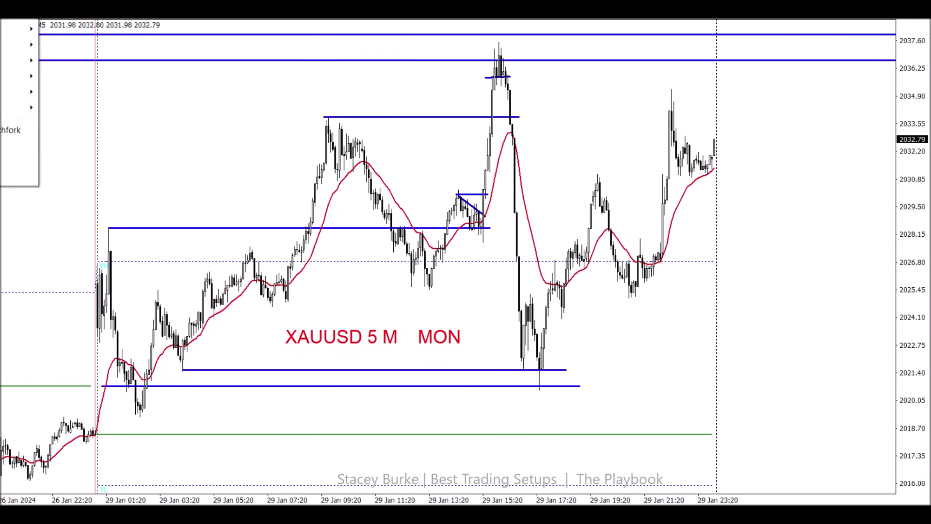
pyautogui.moveTo(19, 92)
pyautogui.click(63, 91)
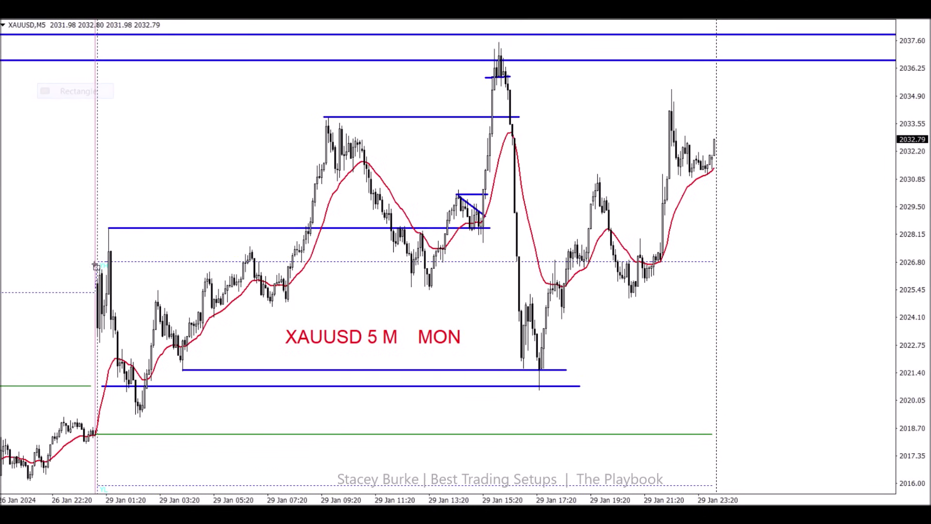
pyautogui.moveTo(65, 375)
pyautogui.mouseDown()
pyautogui.moveTo(89, 388)
pyautogui.moveTo(566, 393)
pyautogui.mouseUp()
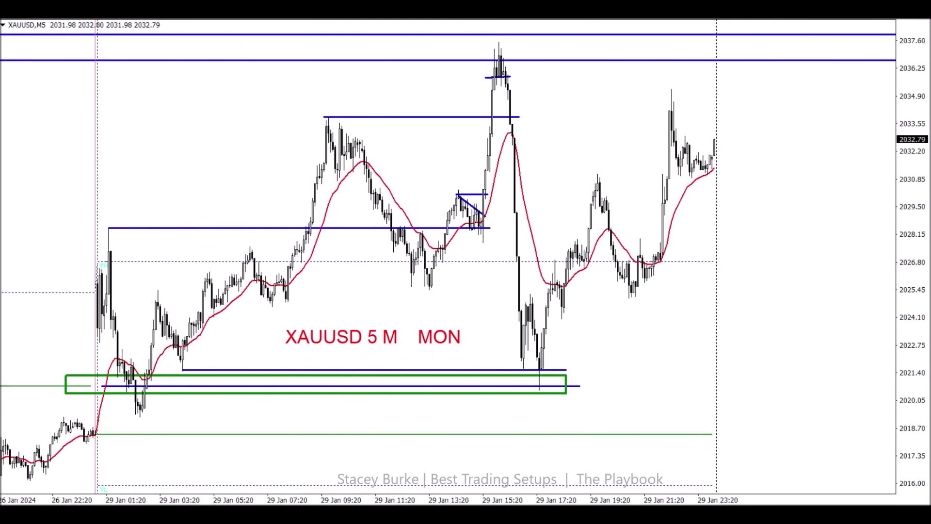
# - On the latest bars, add short blue levels near 2025.2 and 2022.35, then switch to H1
pyautogui.press('+')
pyautogui.press('End')
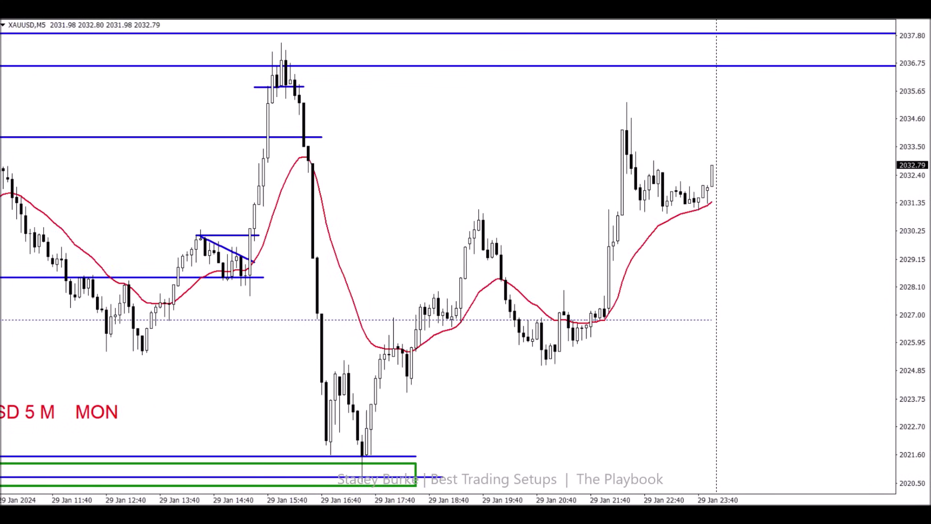
pyautogui.moveTo(343, 360); pyautogui.dragTo(421, 359)
pyautogui.moveTo(353, 434); pyautogui.dragTo(384, 435)
pyautogui.write('H1')
pyautogui.press('Return')
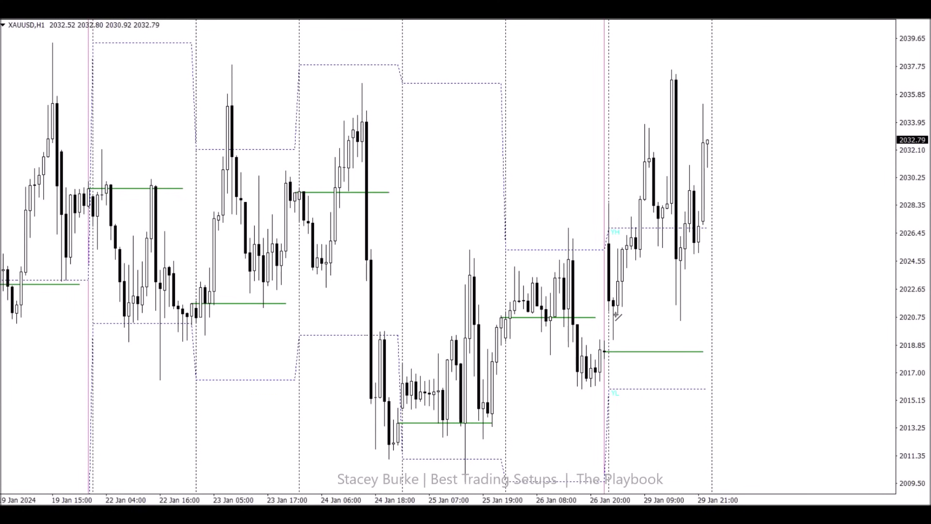
# - Mark a blue level at Monday's low near 2020.75 and draw both legs of the V
pyautogui.moveTo(613, 314); pyautogui.dragTo(703, 314)
pyautogui.moveTo(601, 252); pyautogui.dragTo(613, 305)
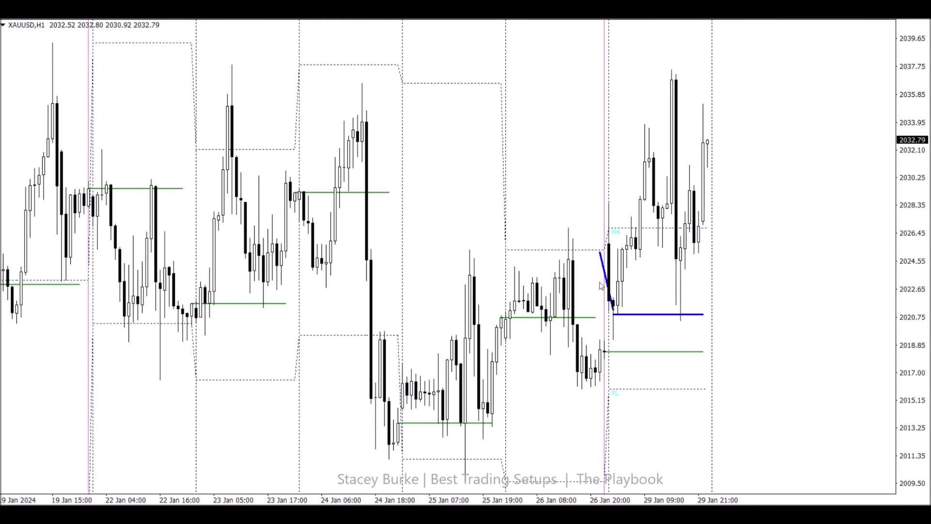
pyautogui.moveTo(640, 253); pyautogui.dragTo(618, 310)
# - Trace the rally and drop around the 2033.95 peak, and mark a level at 2037.75
pyautogui.moveTo(649, 124); pyautogui.dragTo(631, 184)
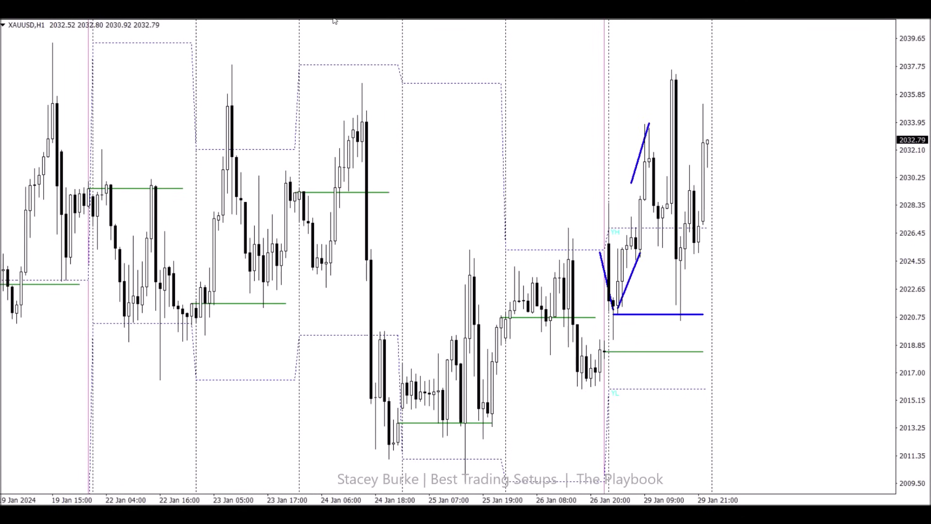
pyautogui.moveTo(645, 120); pyautogui.dragTo(667, 178)
pyautogui.moveTo(653, 67); pyautogui.dragTo(726, 67)
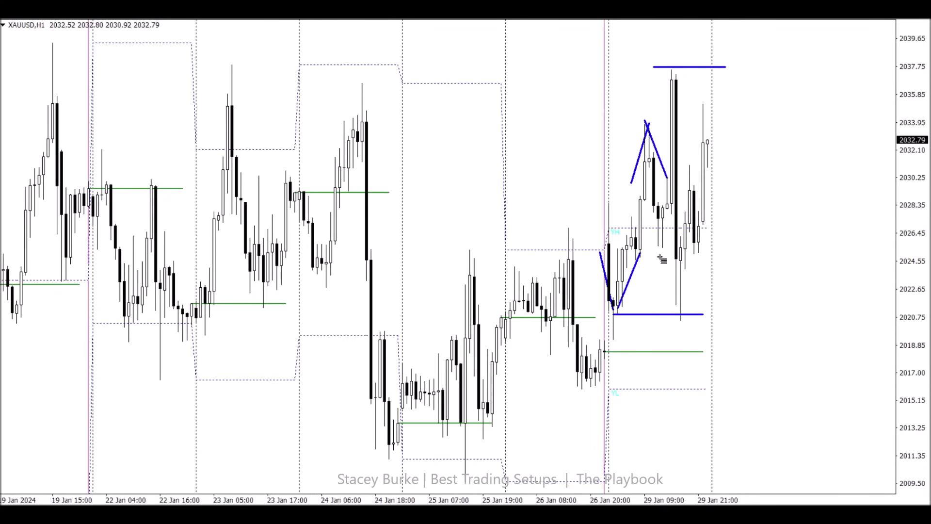
# - Draw a Fibonacci retracement on XAUUSD H1 from the daily low to Daily_HiLo, then rescale the price axis
pyautogui.moveTo(657, 230)
pyautogui.moveTo(655, 228); pyautogui.dragTo(624, 388)
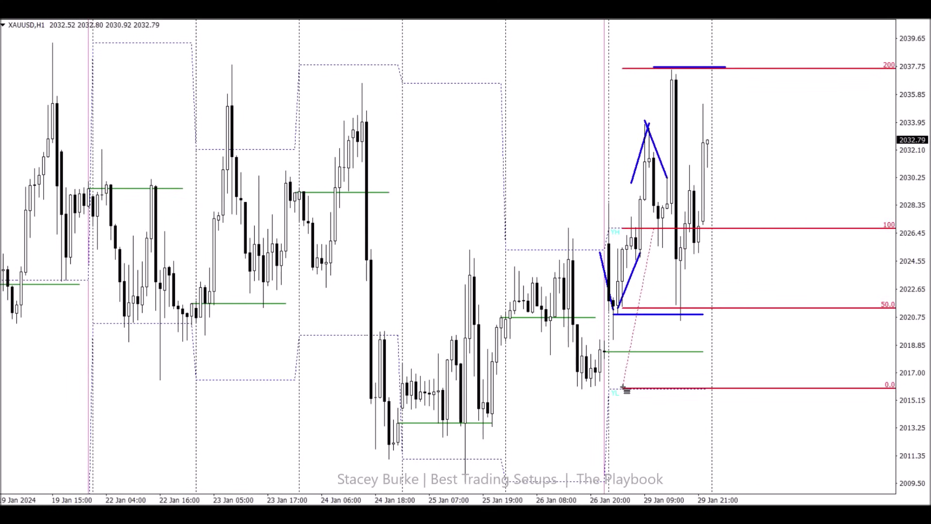
pyautogui.moveTo(624, 388); pyautogui.dragTo(625, 390)
pyautogui.moveTo(917, 224); pyautogui.dragTo(914, 253)
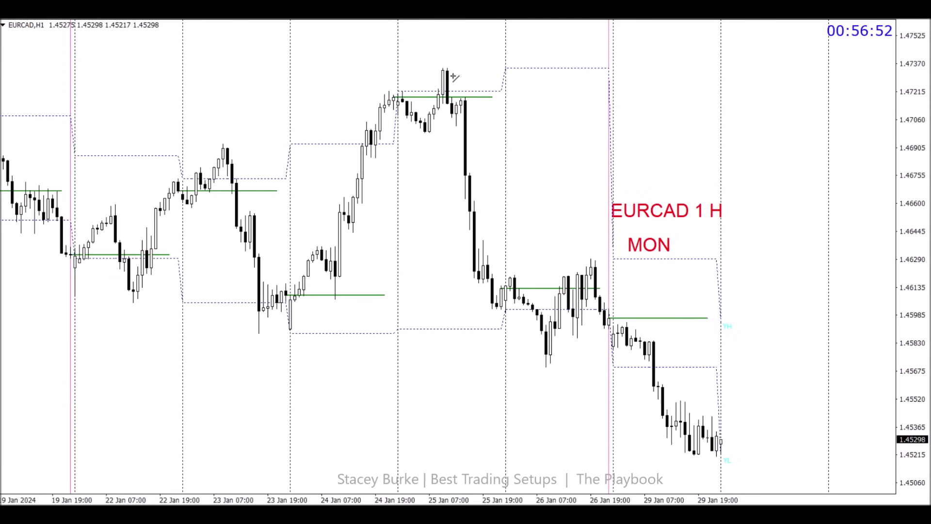
# - Draw blue trendlines for the 25 Jan dip, the V's rising leg and the drop from the high, plus a long level below
pyautogui.moveTo(412, 118)
pyautogui.mouseDown()
pyautogui.moveTo(435, 140)
pyautogui.moveTo(425, 130)
pyautogui.moveTo(397, 142)
pyautogui.moveTo(413, 143)
pyautogui.mouseUp()
pyautogui.moveTo(371, 158); pyautogui.dragTo(483, 158)
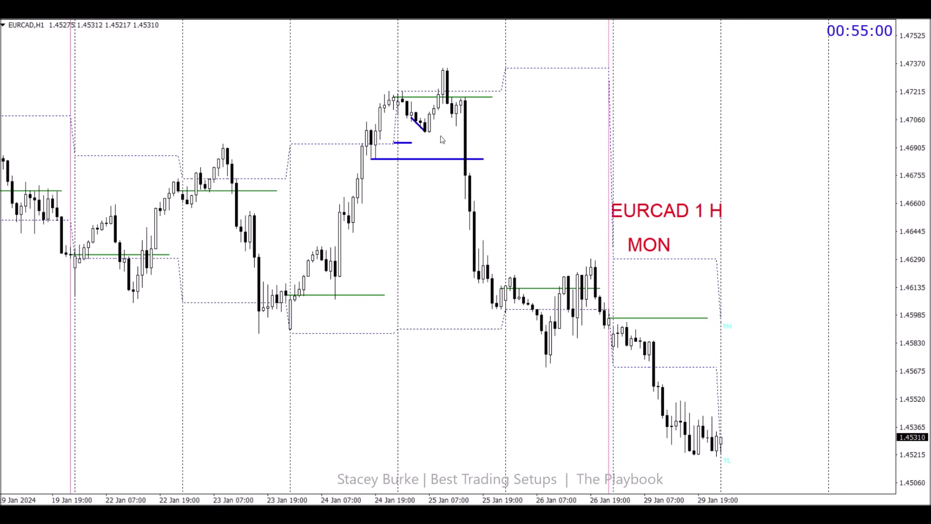
pyautogui.moveTo(413, 121)
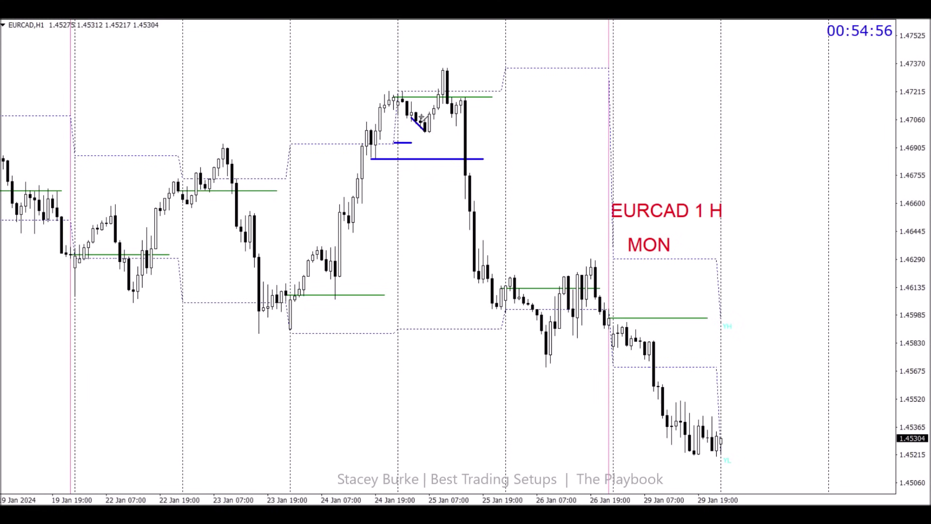
pyautogui.moveTo(426, 130); pyautogui.dragTo(438, 114)
pyautogui.moveTo(443, 66); pyautogui.dragTo(433, 91)
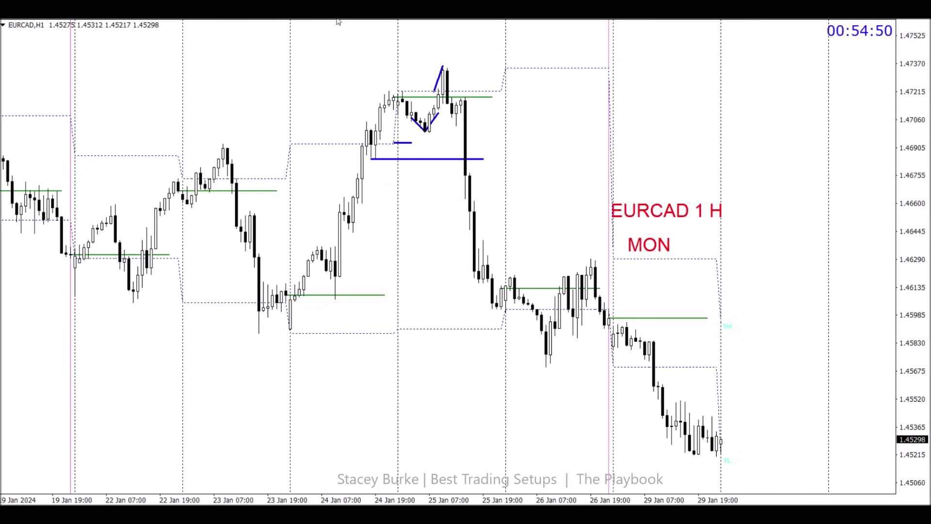
pyautogui.moveTo(443, 65); pyautogui.dragTo(456, 92)
# - Add a blue level at the 26 Jan low and another near 1.4625, extended back to 25 Jan on the 26 Jan highs
pyautogui.moveTo(541, 367); pyautogui.dragTo(658, 367)
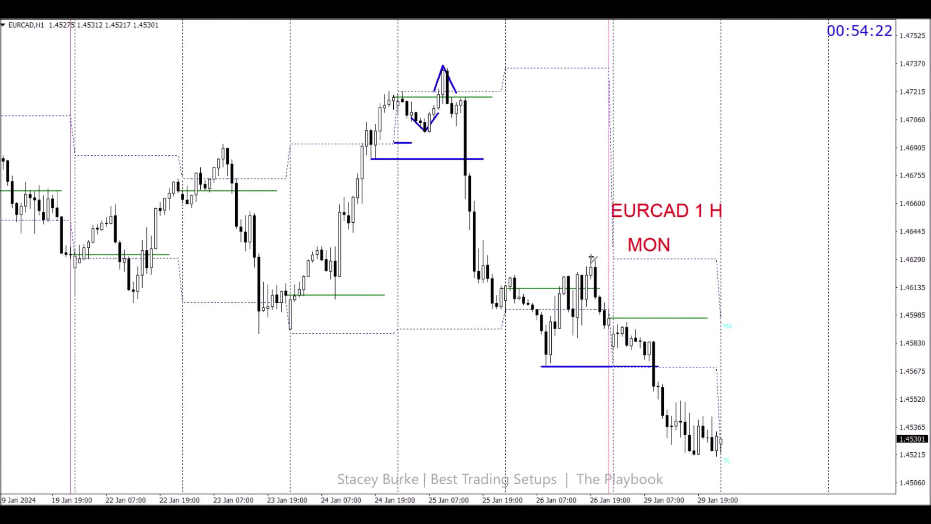
pyautogui.moveTo(587, 256); pyautogui.dragTo(618, 255)
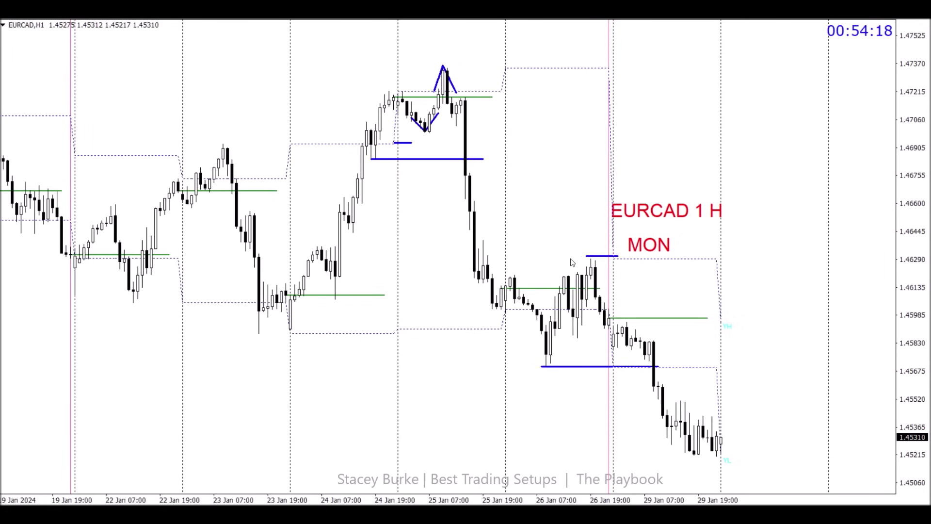
pyautogui.click(586, 255)
pyautogui.moveTo(586, 256); pyautogui.dragTo(465, 258)
pyautogui.moveTo(542, 257); pyautogui.dragTo(538, 273)
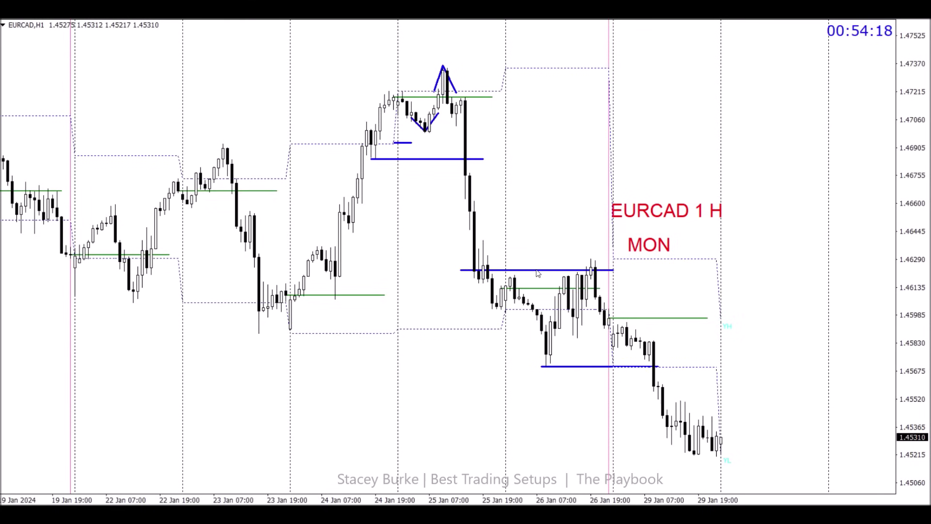
pyautogui.scroll(-1, 582, 325)
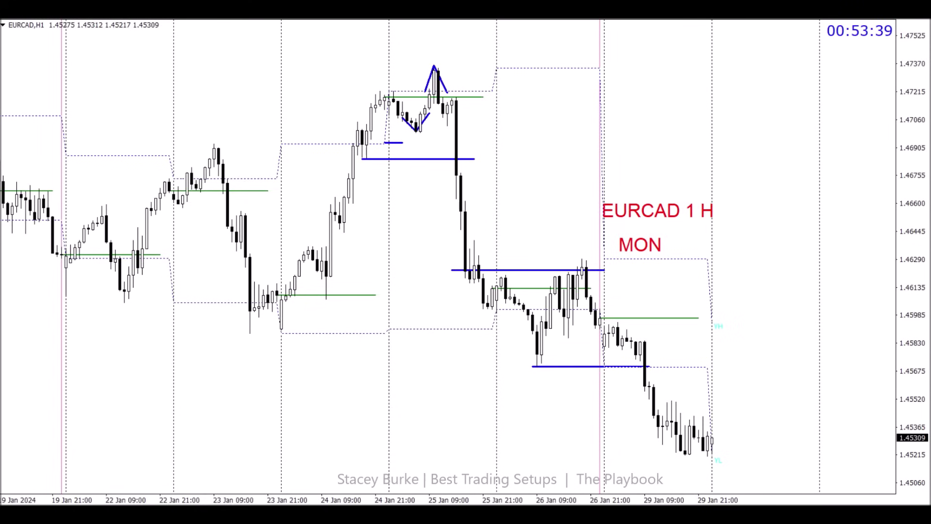
pyautogui.hotkey('alt', 'i')
pyautogui.moveTo(24, 75)
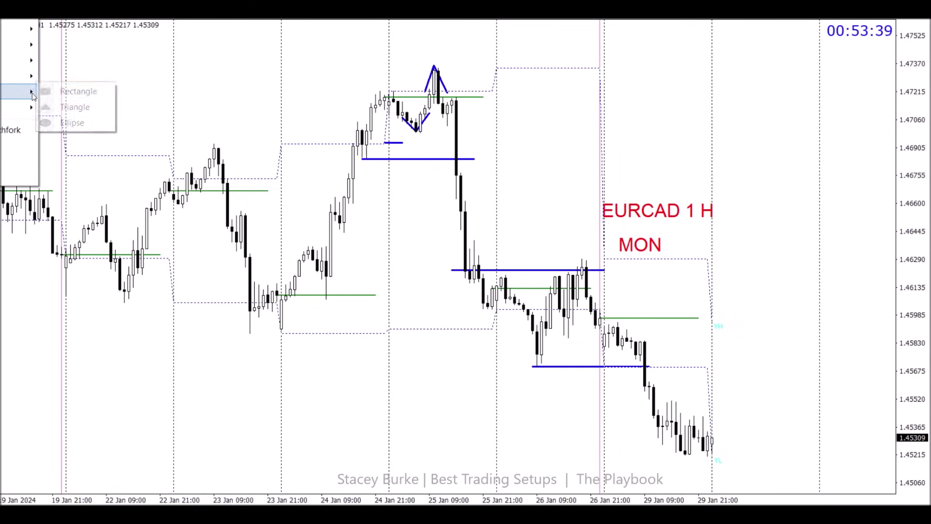
pyautogui.click(73, 91)
pyautogui.moveTo(526, 313); pyautogui.dragTo(546, 372)
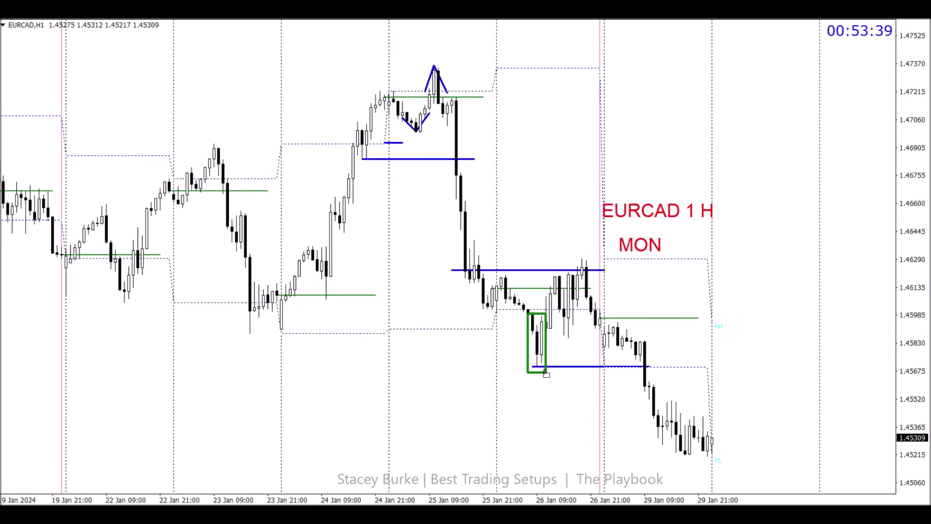
pyautogui.moveTo(541, 348); pyautogui.dragTo(218, 166)
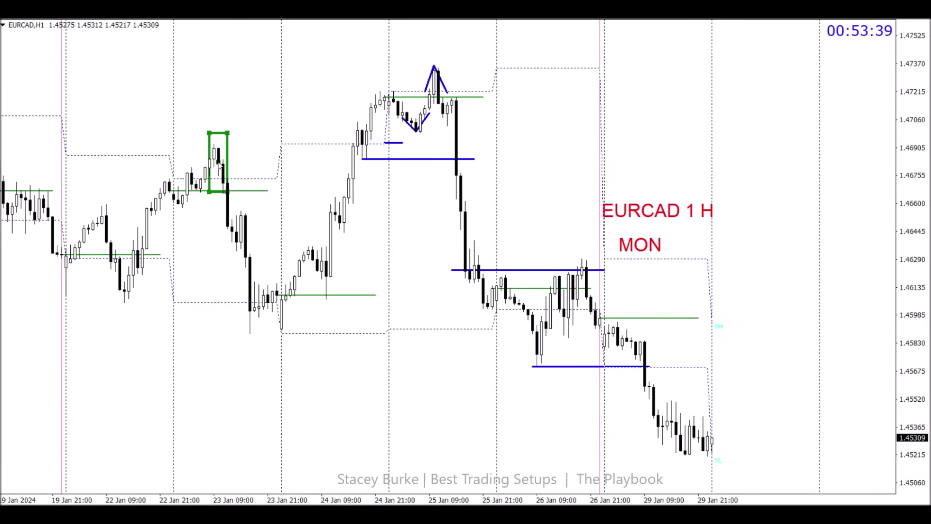
pyautogui.press('Delete')
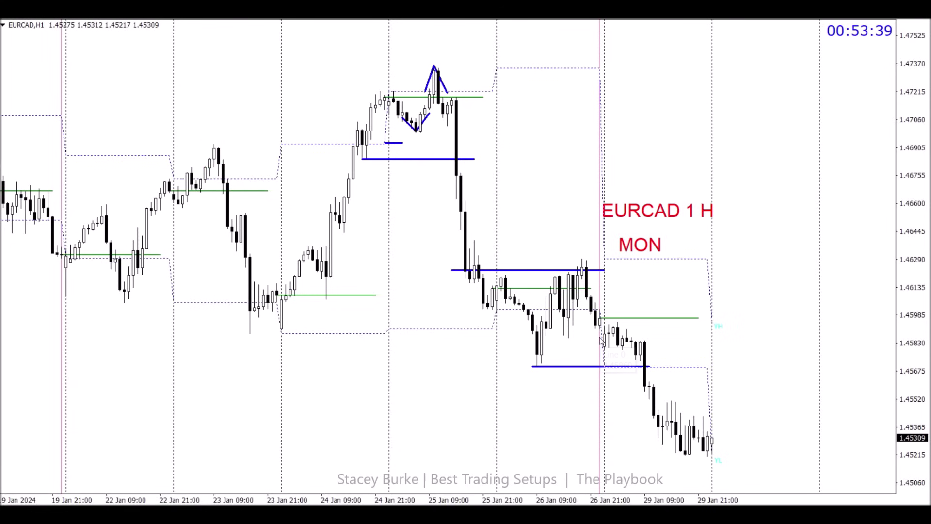
# - Compress the EURCAD price scale and draw a Fibonacci retracement from the lower to the upper blue level
pyautogui.moveTo(918, 243); pyautogui.dragTo(920, 252)
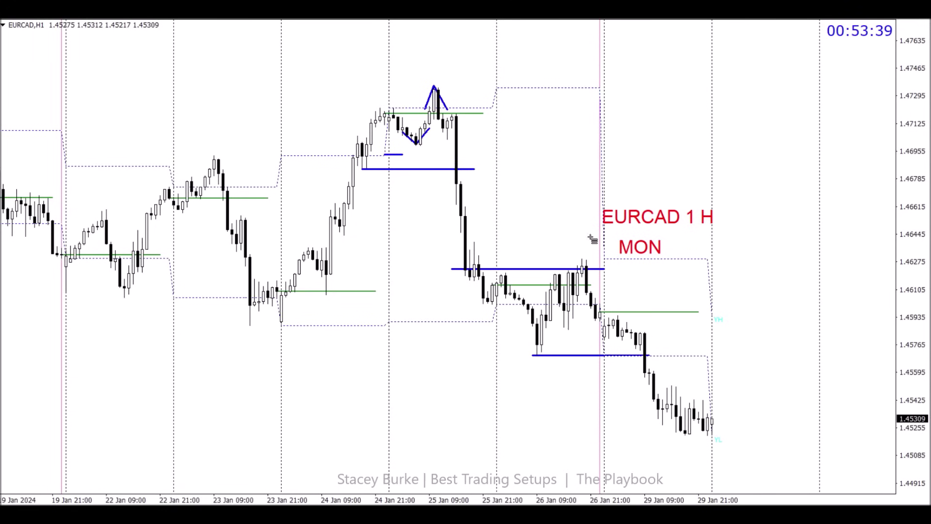
pyautogui.moveTo(669, 357); pyautogui.dragTo(740, 261)
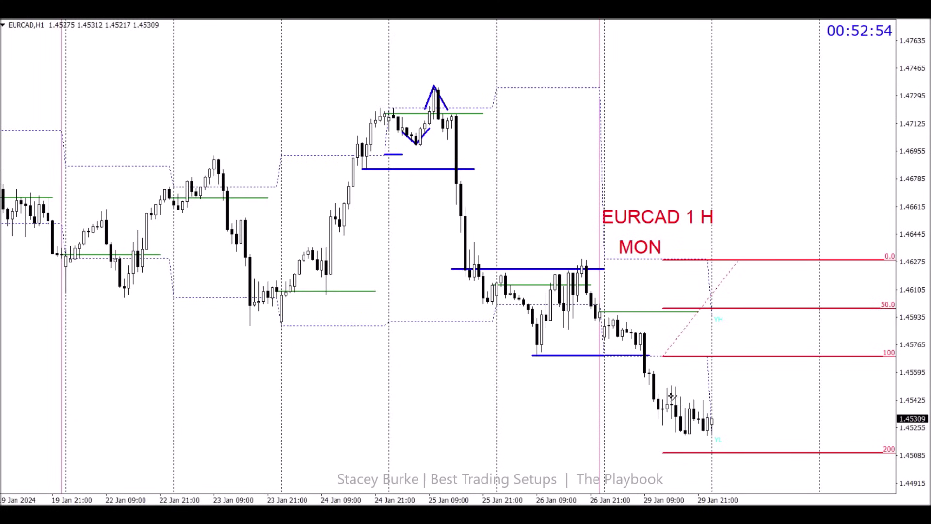
pyautogui.moveTo(708, 423)
# - Delete a stray short level and draw a green rectangle around the GBPUSD 29 Jan low, about 1.2680–1.2660
pyautogui.moveTo(532, 319); pyautogui.dragTo(575, 319)
pyautogui.press('Delete')
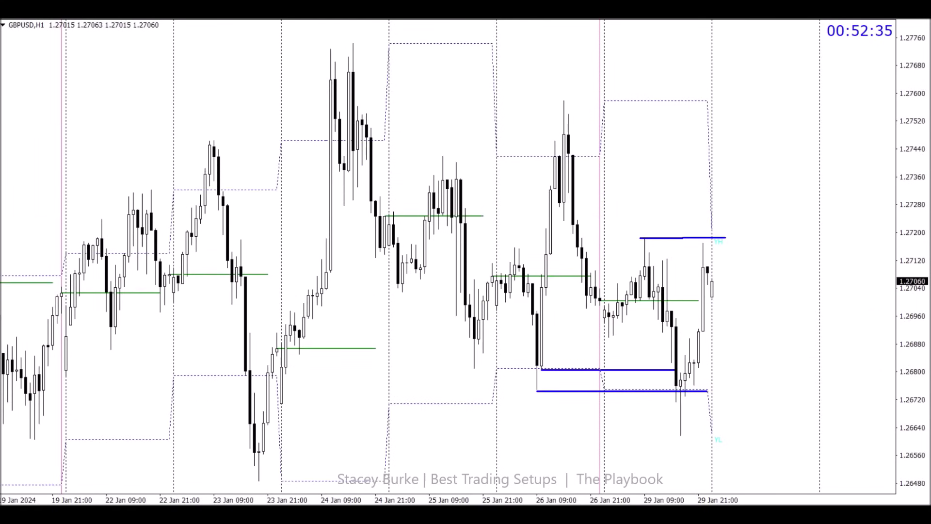
pyautogui.click(75, 92)
pyautogui.moveTo(671, 374); pyautogui.dragTo(694, 441)
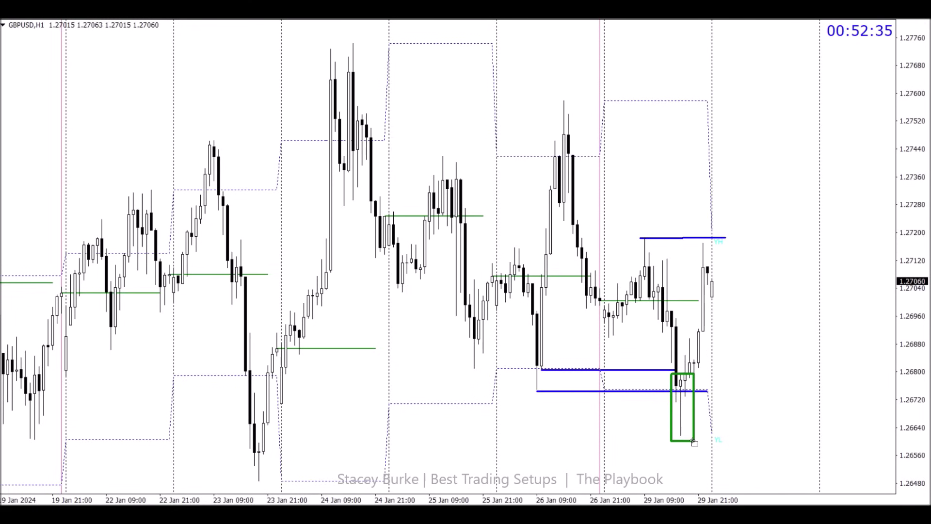
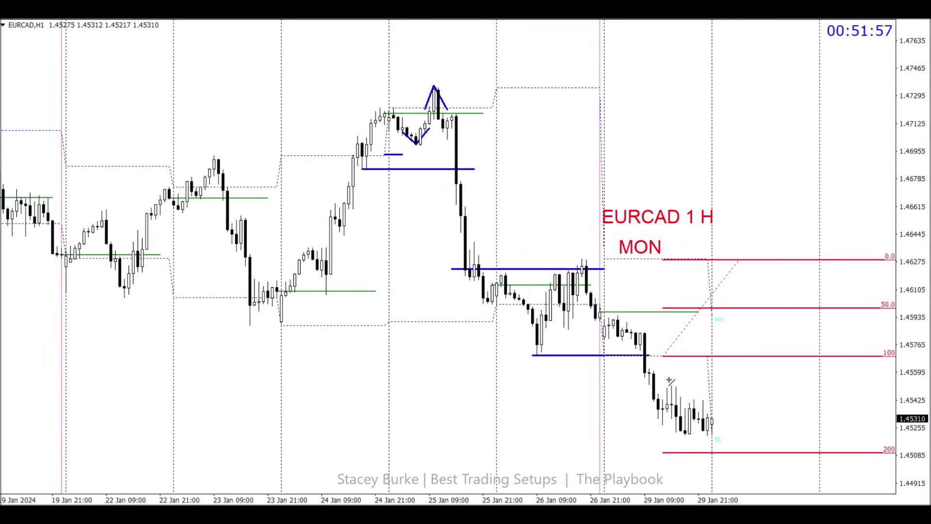
# - Draw a blue horizontal level just above the latest EURCAD hourly candles
pyautogui.moveTo(661, 385); pyautogui.dragTo(784, 386)
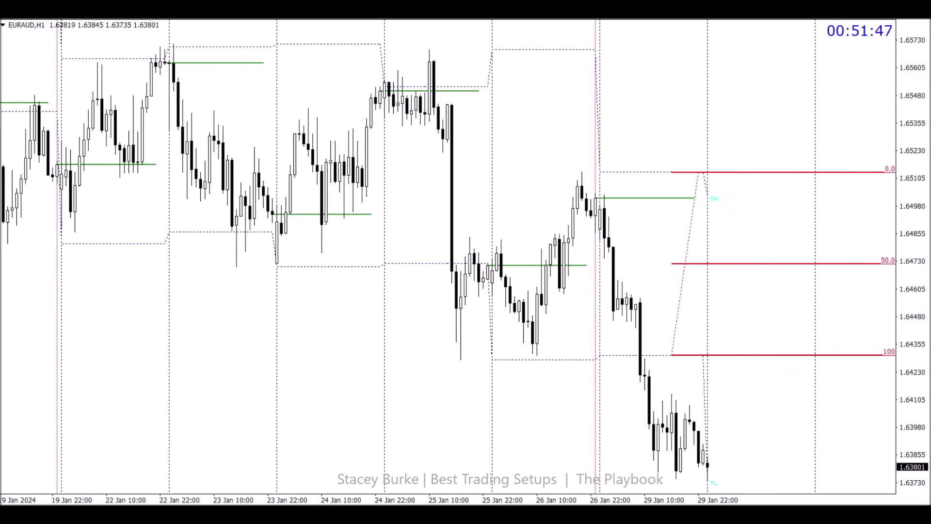
# - On EURAUD H1, draw blue levels under the 24–25 Jan candles, at the 25 Jan low and at the 26 Jan range top
pyautogui.moveTo(913, 222); pyautogui.dragTo(915, 245)
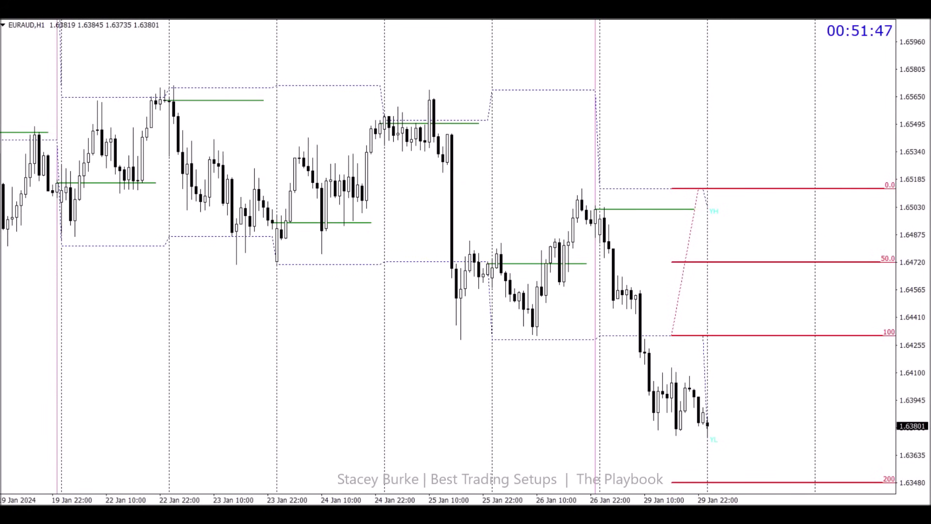
pyautogui.moveTo(393, 152); pyautogui.dragTo(454, 153)
pyautogui.moveTo(457, 340); pyautogui.dragTo(621, 340)
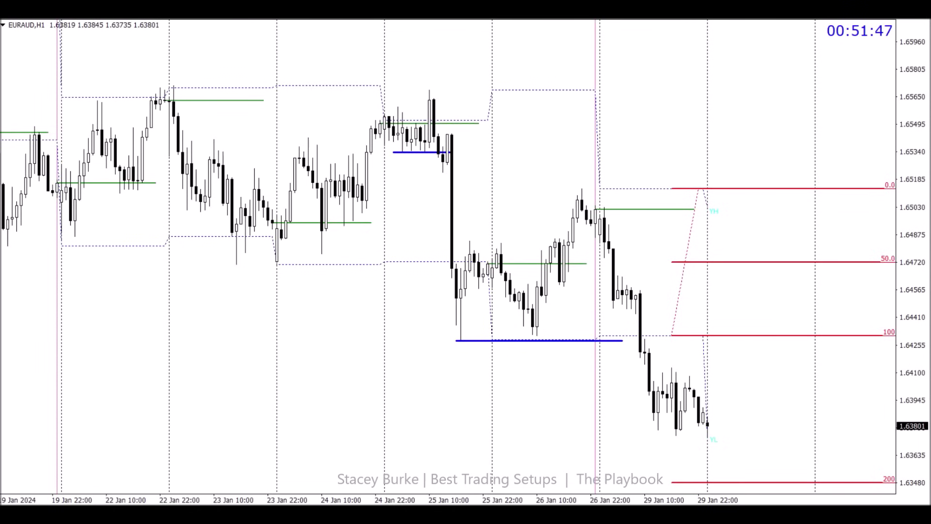
pyautogui.moveTo(465, 241); pyautogui.dragTo(560, 241)
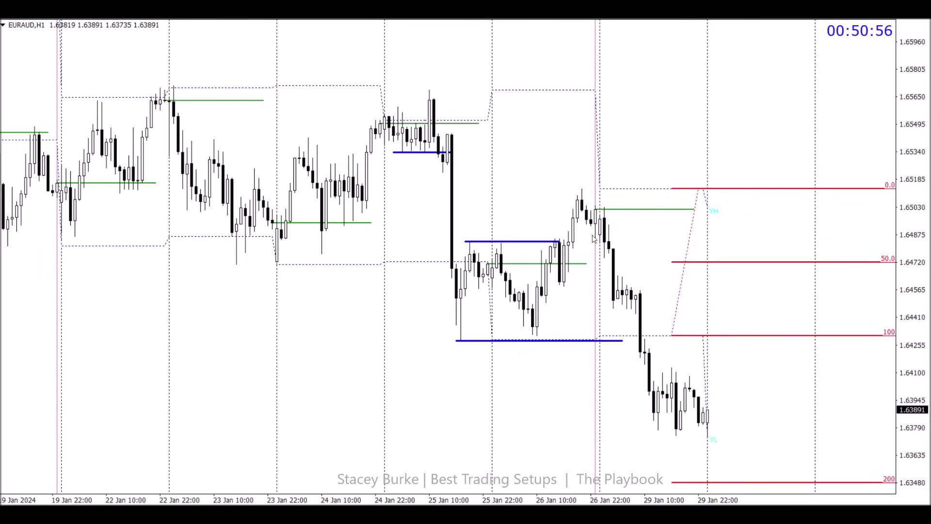
# - Extend the upper and lower levels right, then add levels at the recent lows and above the recent candles
pyautogui.doubleClick(561, 241)
pyautogui.moveTo(561, 241); pyautogui.dragTo(621, 243)
pyautogui.doubleClick(621, 242)
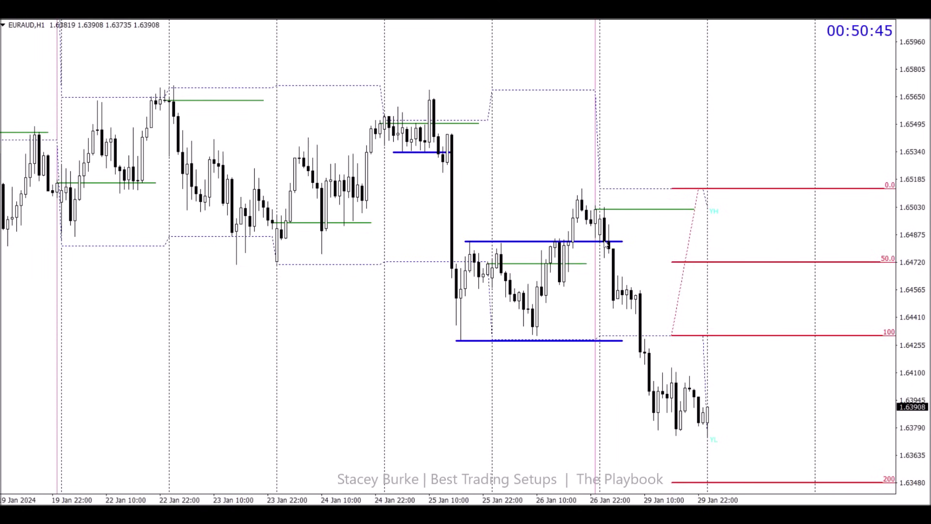
pyautogui.moveTo(612, 252)
pyautogui.doubleClick(619, 343)
pyautogui.moveTo(623, 343); pyautogui.dragTo(650, 344)
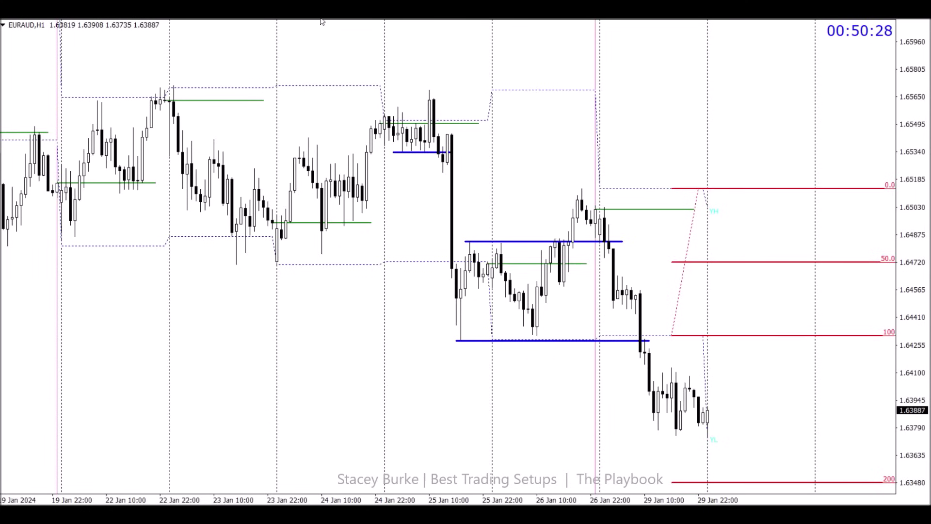
pyautogui.moveTo(653, 430); pyautogui.dragTo(707, 430)
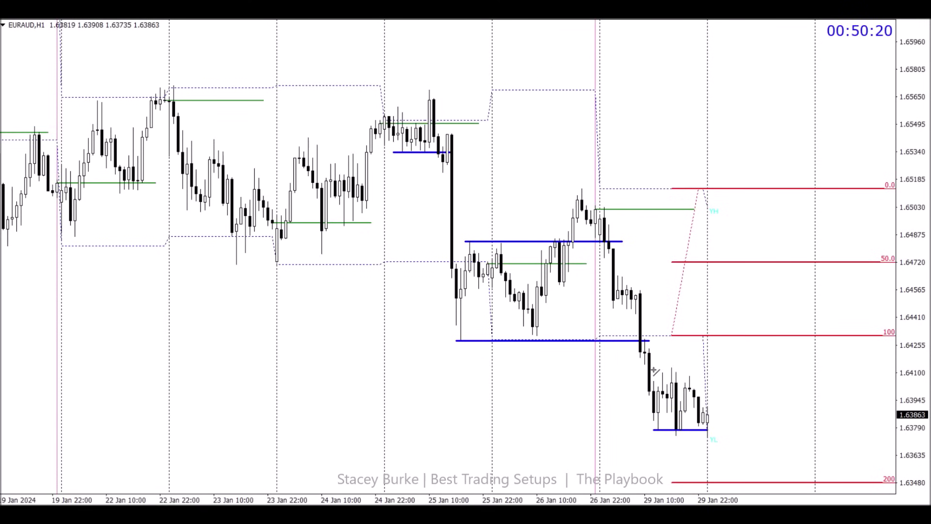
pyautogui.moveTo(649, 372)
pyautogui.mouseDown()
pyautogui.moveTo(707, 371)
pyautogui.moveTo(661, 374)
pyautogui.moveTo(672, 375)
pyautogui.mouseUp()
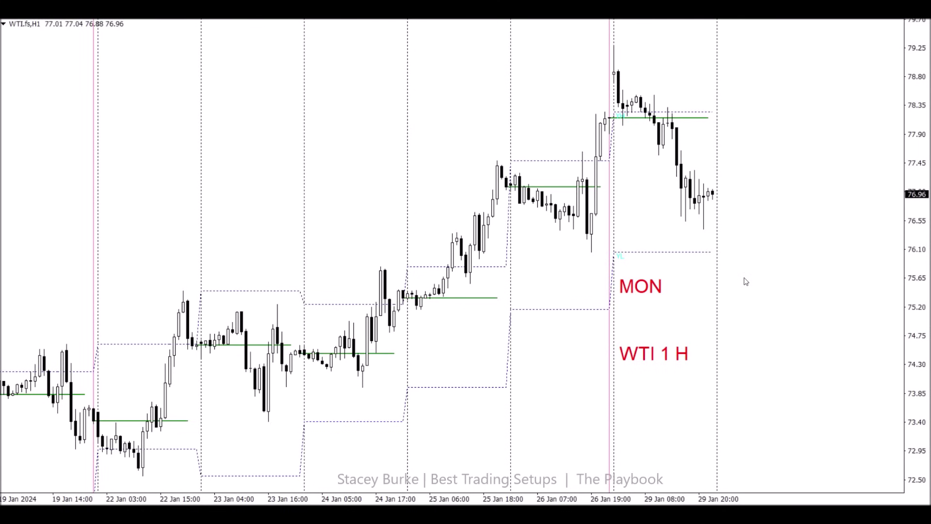
# - Trace the WTI 26 Jan peak with blue rising and falling lines forming an inverted V
pyautogui.scroll(1, 776, 228)
pyautogui.moveTo(914, 108); pyautogui.dragTo(918, 128)
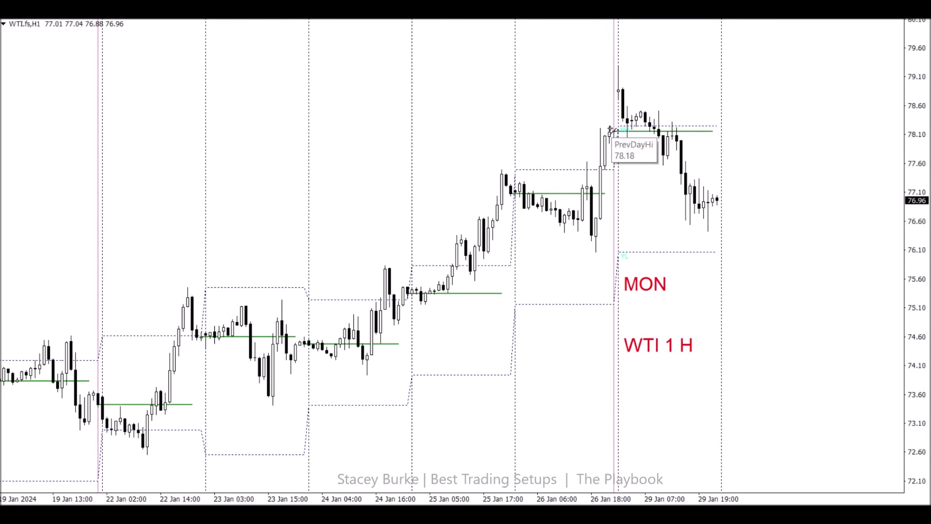
pyautogui.moveTo(610, 131); pyautogui.dragTo(609, 93)
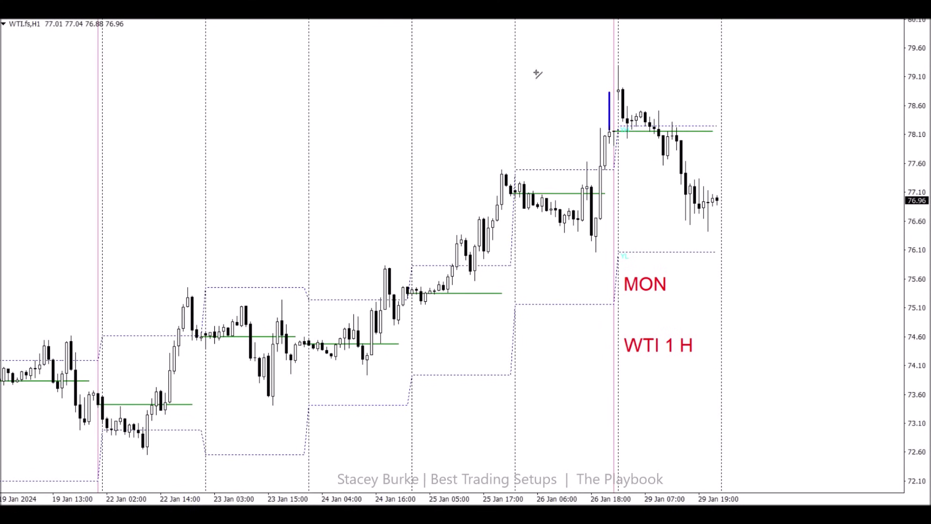
pyautogui.moveTo(609, 90); pyautogui.dragTo(632, 91)
pyautogui.press('Delete')
pyautogui.moveTo(641, 110)
pyautogui.mouseDown()
pyautogui.moveTo(690, 109)
pyautogui.moveTo(630, 90)
pyautogui.moveTo(619, 68)
pyautogui.mouseUp()
pyautogui.doubleClick(656, 110)
pyautogui.moveTo(691, 111); pyautogui.dragTo(638, 123)
pyautogui.doubleClick(610, 96)
pyautogui.moveTo(609, 93); pyautogui.dragTo(619, 69)
pyautogui.doubleClick(621, 80)
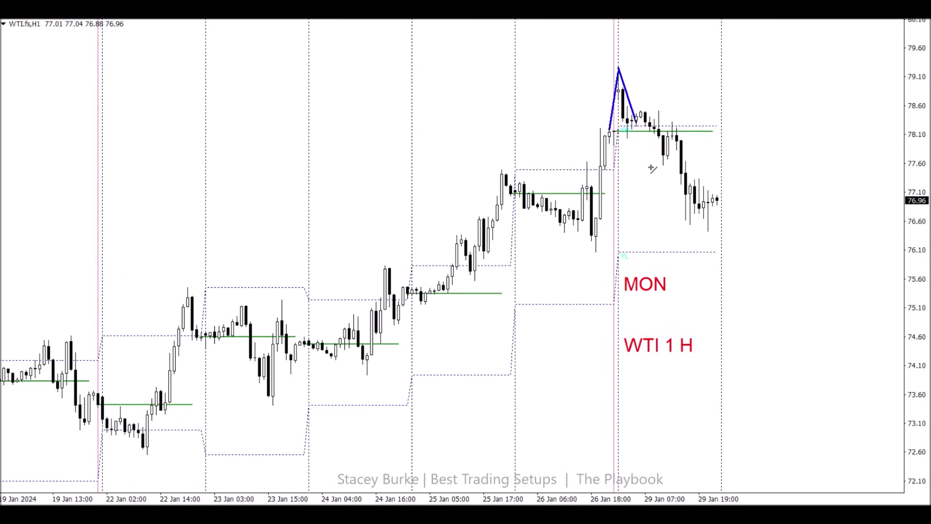
# - Add a short level near 77.60, a blue V at the 26 Jan low, and a level just above it
pyautogui.moveTo(654, 167); pyautogui.dragTo(672, 168)
pyautogui.moveTo(595, 253); pyautogui.dragTo(614, 194)
pyautogui.moveTo(596, 253); pyautogui.dragTo(585, 216)
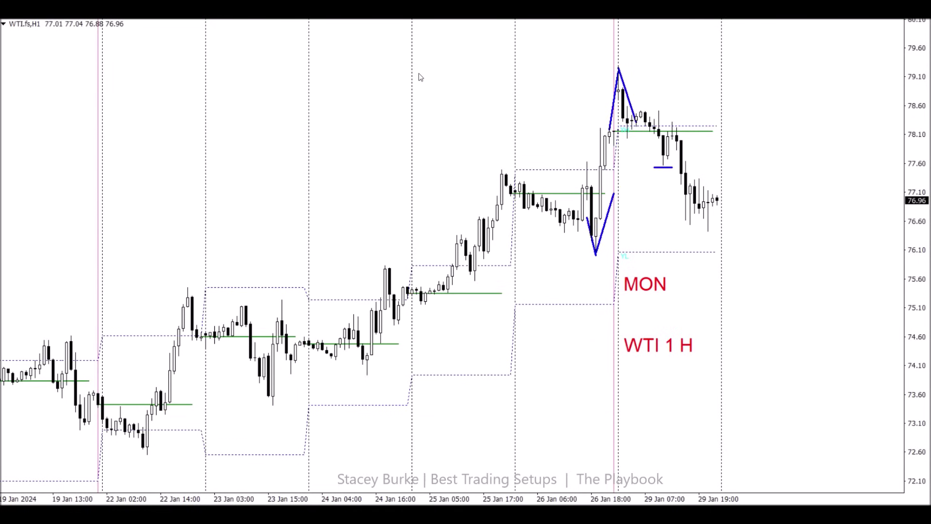
pyautogui.moveTo(561, 235); pyautogui.dragTo(630, 234)
# - Extend and reposition the short level near 77.60
pyautogui.doubleClick(671, 168)
pyautogui.moveTo(673, 168); pyautogui.dragTo(681, 170)
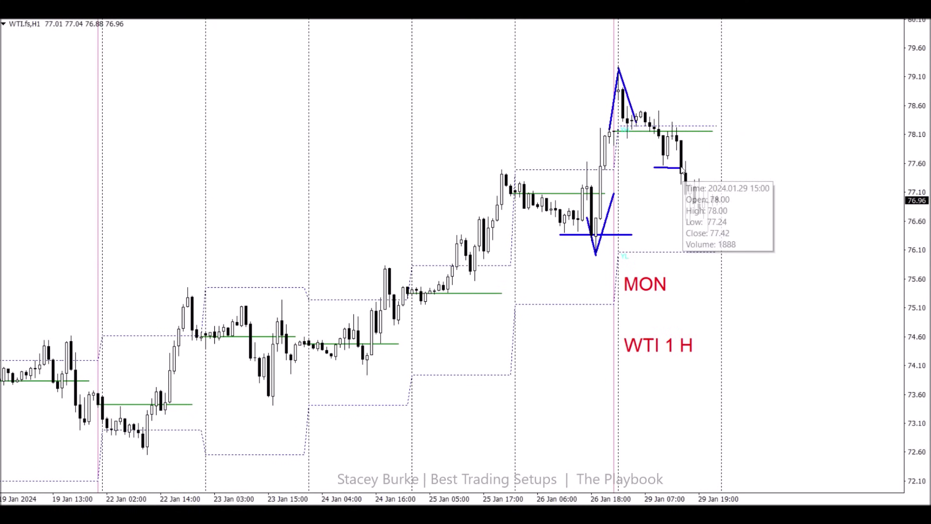
pyautogui.scroll(1, 680, 173)
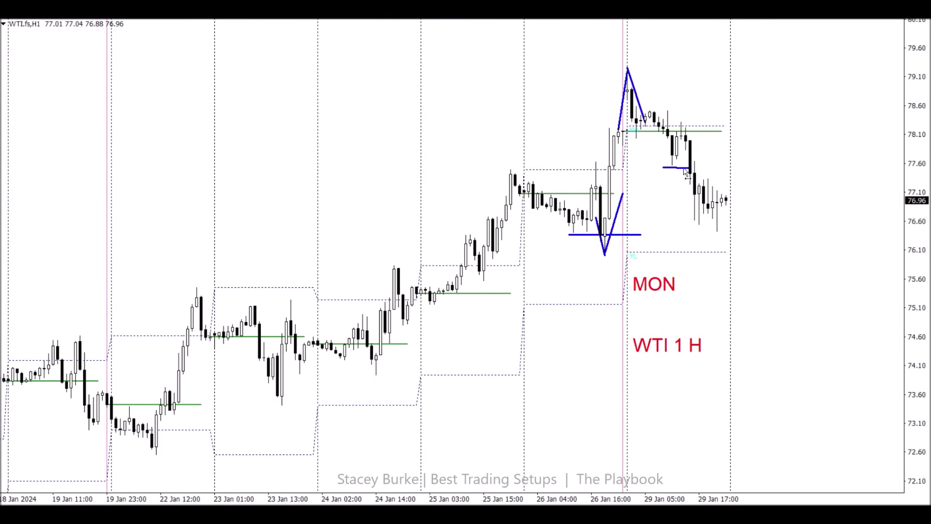
pyautogui.doubleClick(688, 168)
pyautogui.moveTo(688, 168); pyautogui.dragTo(657, 130)
# - Reshape the 77.60 level into a down-and-up leg and draw a blue level near 76.65 across the latest candles
pyautogui.moveTo(689, 168); pyautogui.dragTo(672, 165)
pyautogui.moveTo(672, 163); pyautogui.dragTo(690, 126)
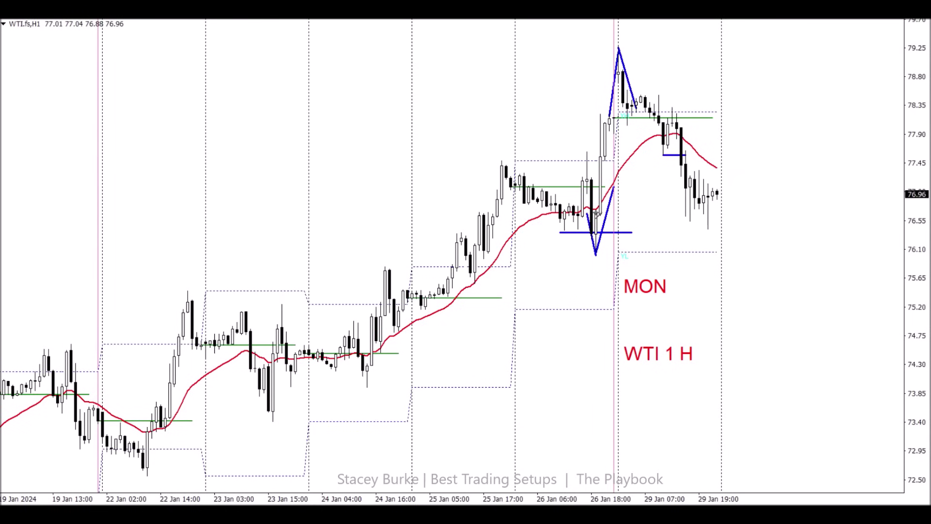
pyautogui.moveTo(597, 214); pyautogui.dragTo(721, 214)
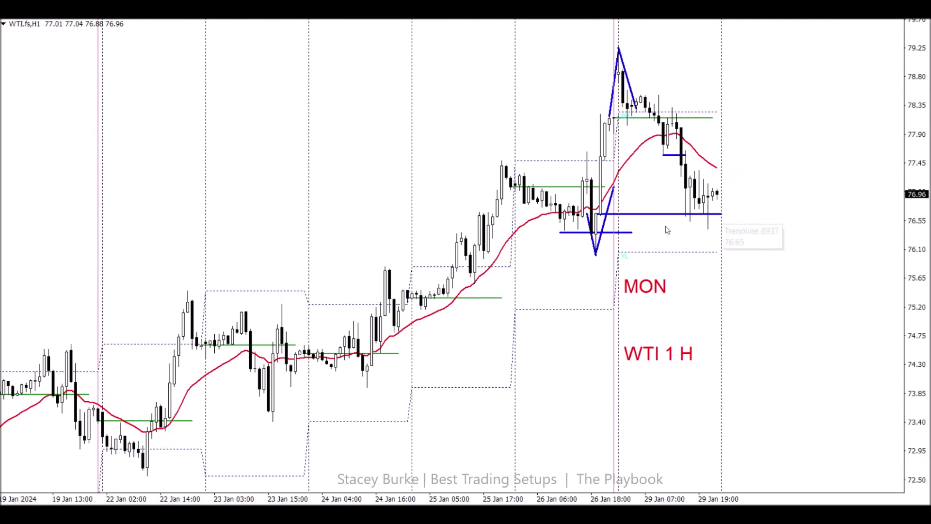
pyautogui.doubleClick(595, 252)
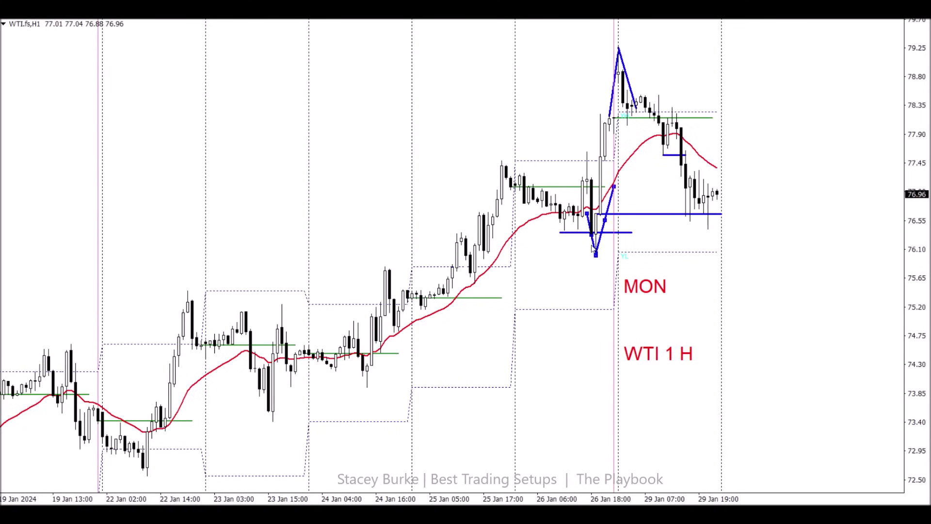
# - Delete the selected V-shaped lines at the 26 Jan low
pyautogui.press('Delete')
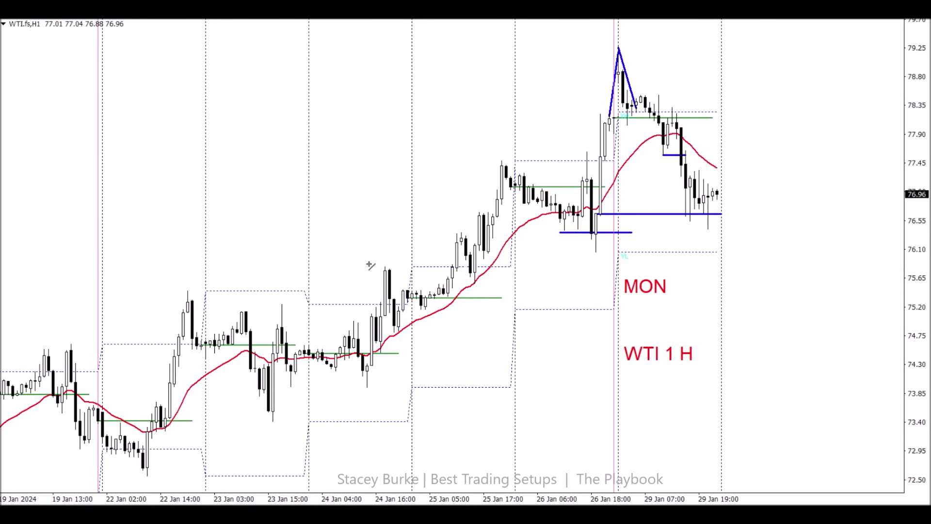
# - Draw a blue inverted V at the 24 Jan high and a blue V at the 24 Jan low
pyautogui.moveTo(385, 267); pyautogui.dragTo(403, 317)
pyautogui.moveTo(385, 265); pyautogui.dragTo(375, 304)
pyautogui.moveTo(354, 354); pyautogui.dragTo(367, 389)
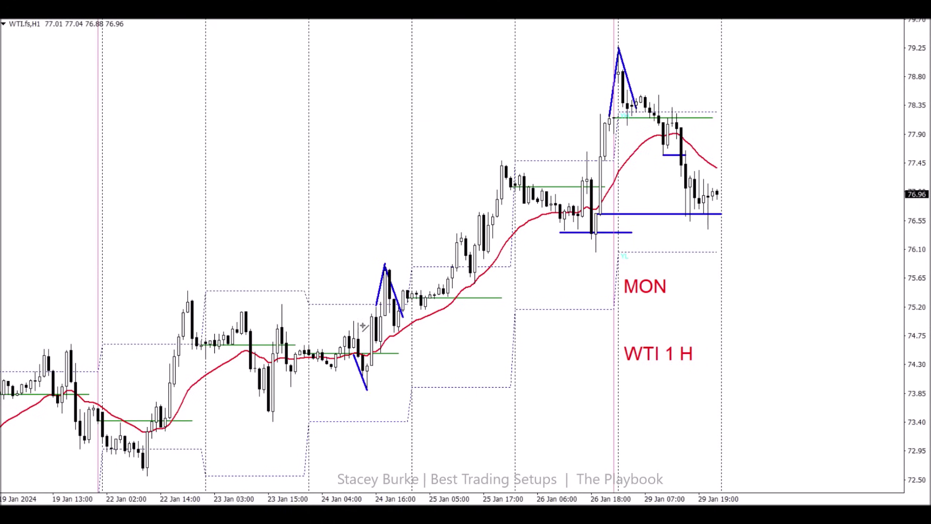
pyautogui.moveTo(367, 389); pyautogui.dragTo(381, 352)
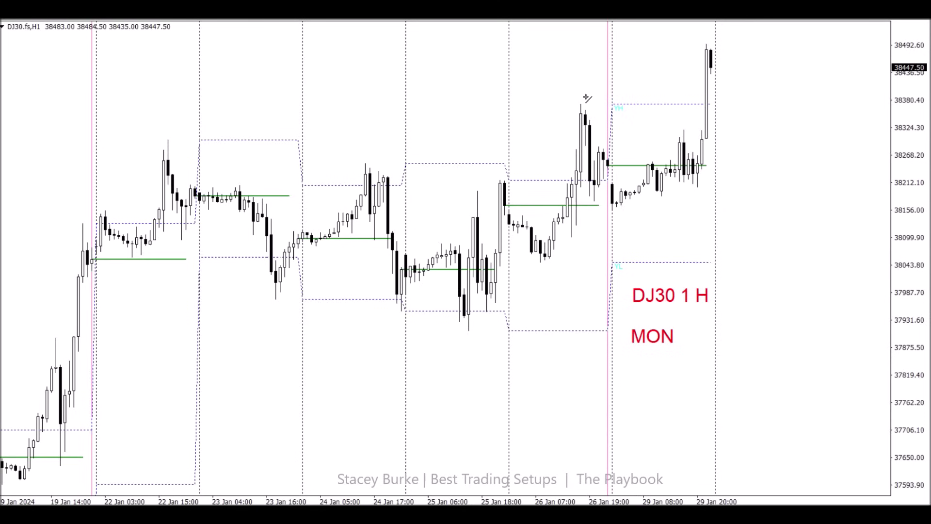
# - Draw blue levels near 38380, 38290, 38210 and 38160, nudging the short one onto Monday's candle highs
pyautogui.moveTo(577, 102); pyautogui.dragTo(626, 102)
pyautogui.moveTo(609, 184); pyautogui.dragTo(634, 183)
pyautogui.moveTo(602, 205); pyautogui.dragTo(711, 205)
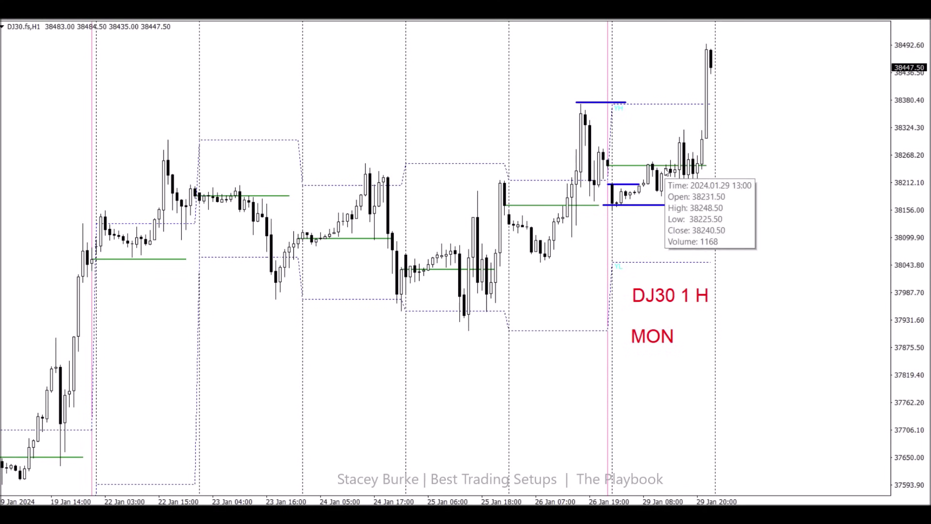
pyautogui.moveTo(675, 174)
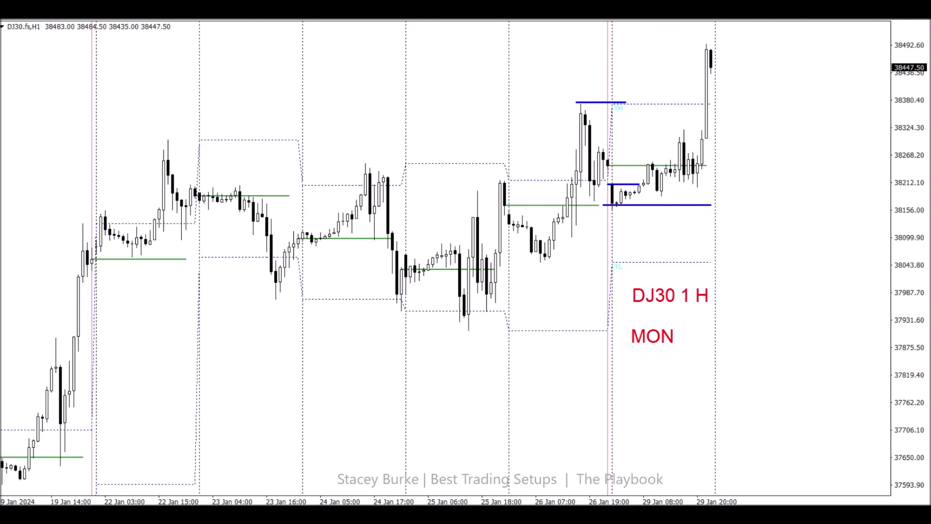
pyautogui.moveTo(599, 146); pyautogui.dragTo(675, 146)
pyautogui.click(634, 185)
pyautogui.moveTo(633, 187); pyautogui.dragTo(690, 182)
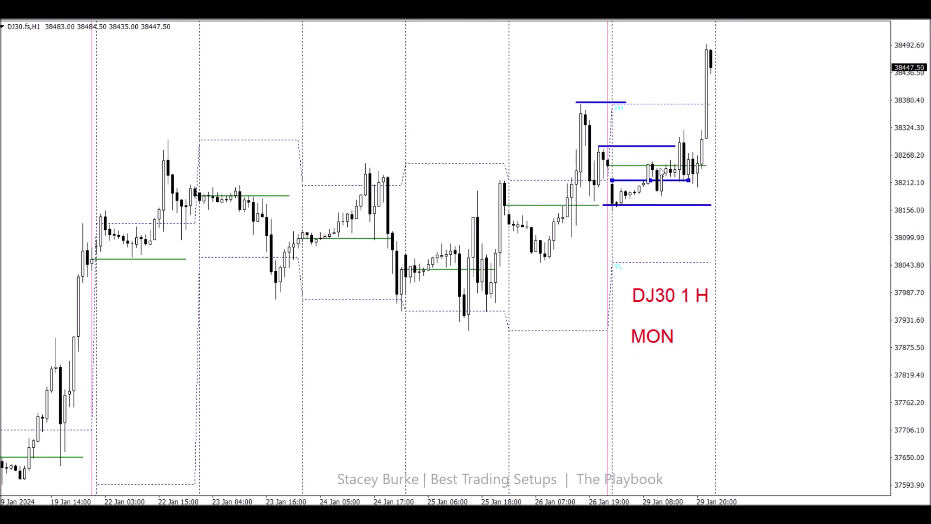
# - Show DJ30's 29 Jan 5-minute chart with the hourly blue levels carried over
pyautogui.moveTo(673, 177)
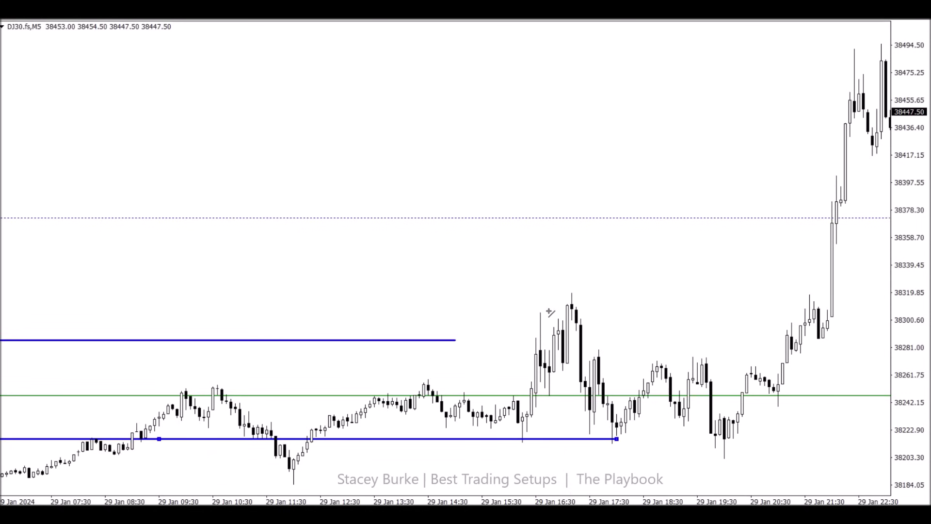
# - Mark the 16:30 highs, the afternoon lows and the 17:00 peak near 38320 with blue levels
pyautogui.moveTo(532, 312); pyautogui.dragTo(586, 313)
pyautogui.moveTo(527, 432); pyautogui.dragTo(608, 432)
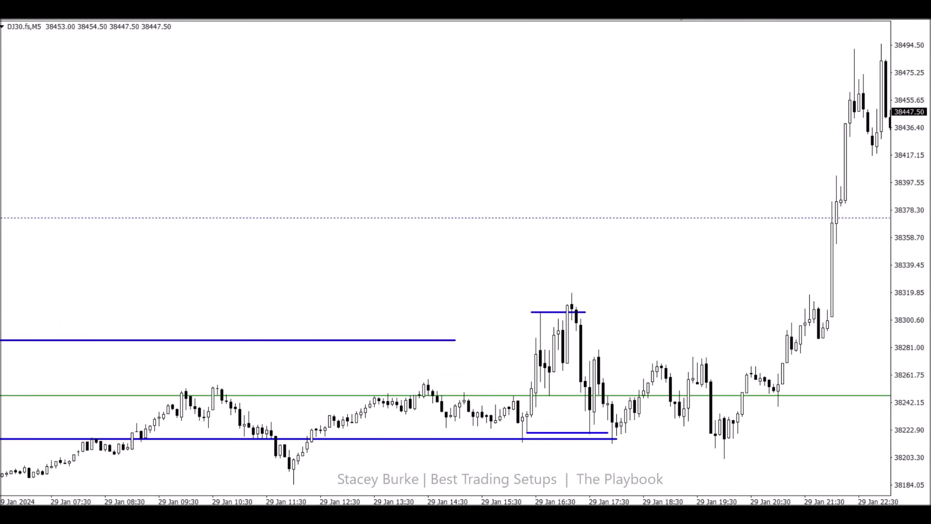
pyautogui.press('+')
pyautogui.hscroll(6, 842, 116)
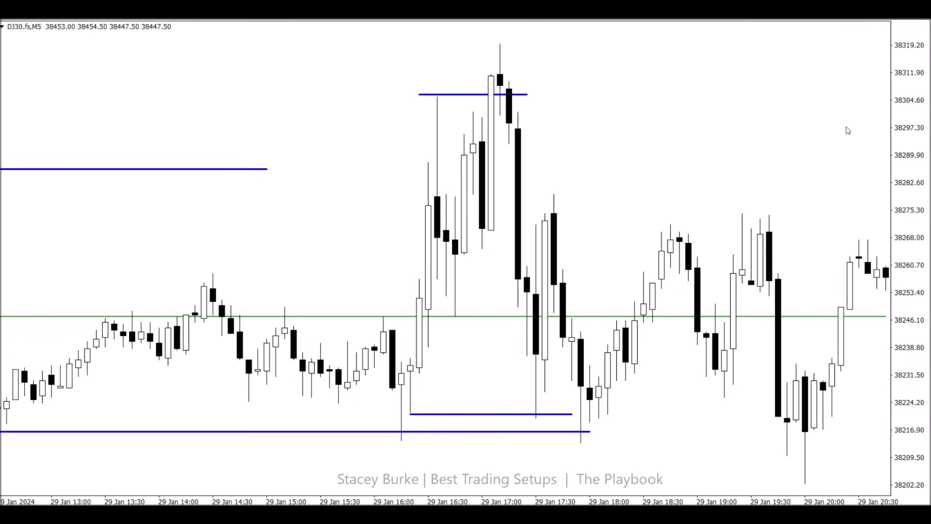
pyautogui.moveTo(910, 66)
pyautogui.mouseDown()
pyautogui.moveTo(910, 79)
pyautogui.moveTo(886, 97)
pyautogui.mouseUp()
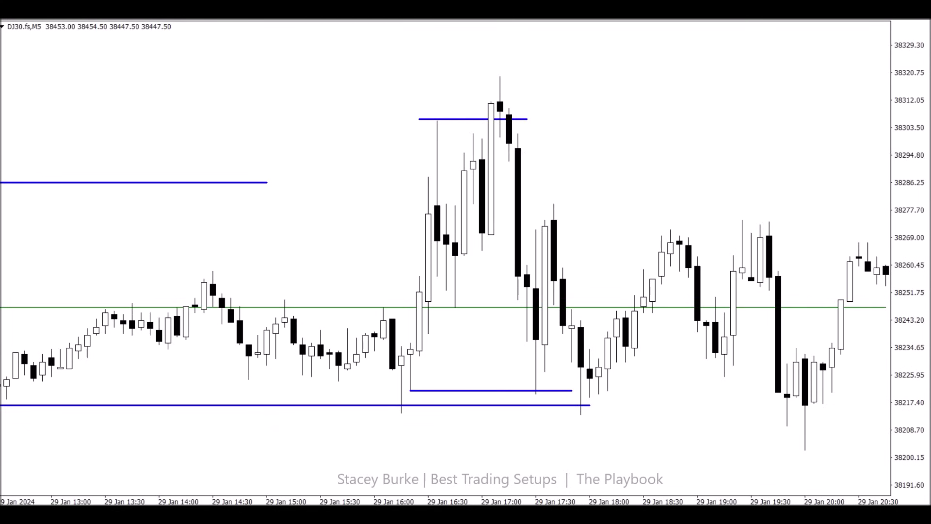
pyautogui.moveTo(500, 76); pyautogui.dragTo(858, 76)
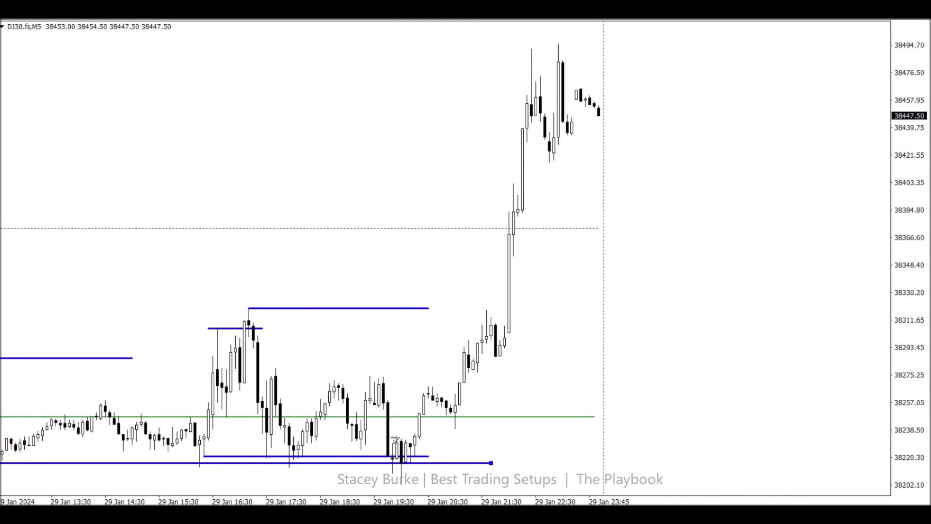
# - Draw blue levels at the 19:30 lows and above the 18:30–20:00 highs, extending the upper one right
pyautogui.moveTo(392, 439); pyautogui.dragTo(418, 439)
pyautogui.moveTo(329, 374); pyautogui.dragTo(477, 374)
pyautogui.moveTo(428, 308); pyautogui.dragTo(518, 310)
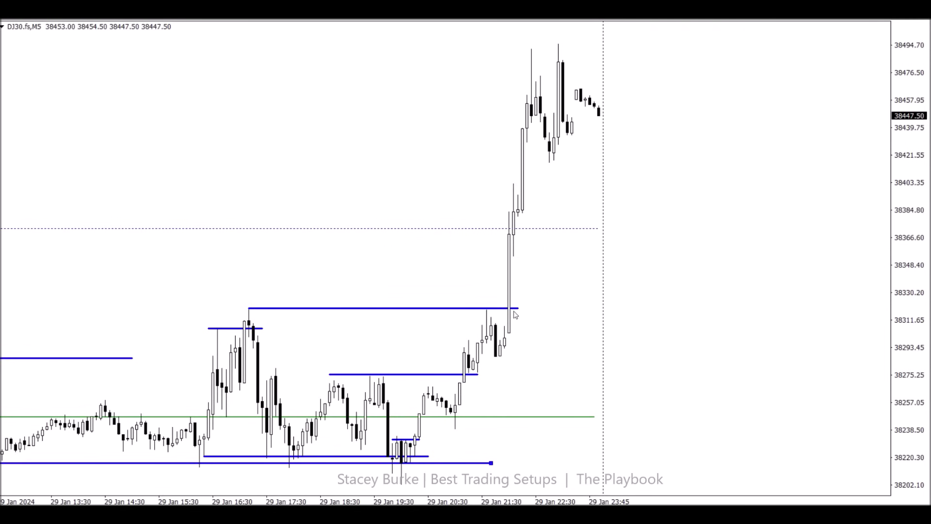
# - Return to the DJ30 hourly chart showing the stacked levels around Monday's breakout
pyautogui.scroll(-5, 503, 347)
pyautogui.scroll(-2, 497, 353)
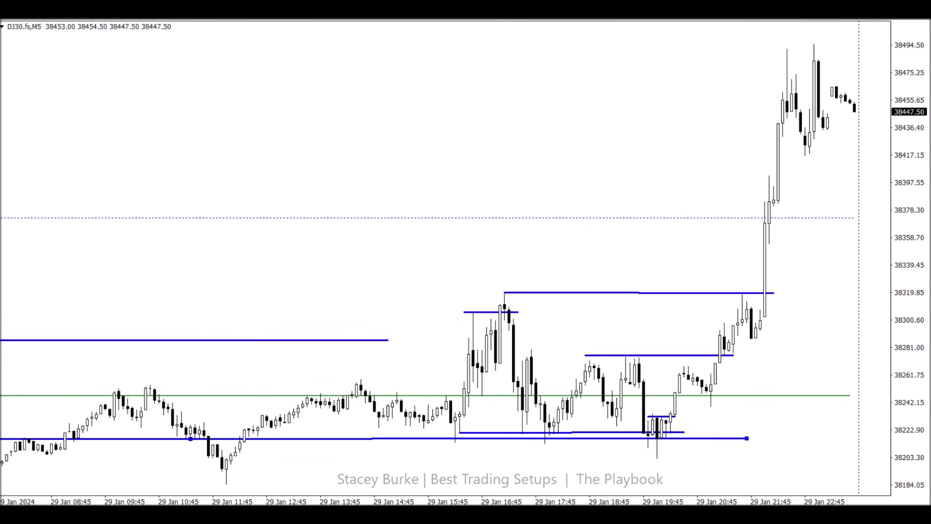
pyautogui.hotkey('ctrl', 'Tab')
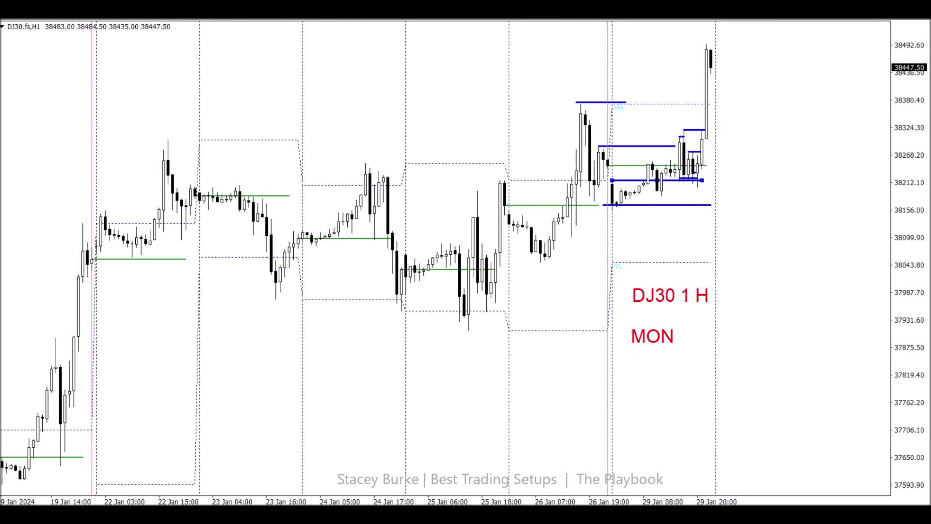
# - Draw a blue level at the 25 Jan high and extend the 26 Jan high line (~38380) across Monday
pyautogui.moveTo(490, 176); pyautogui.dragTo(567, 177)
pyautogui.moveTo(627, 102); pyautogui.dragTo(717, 106)
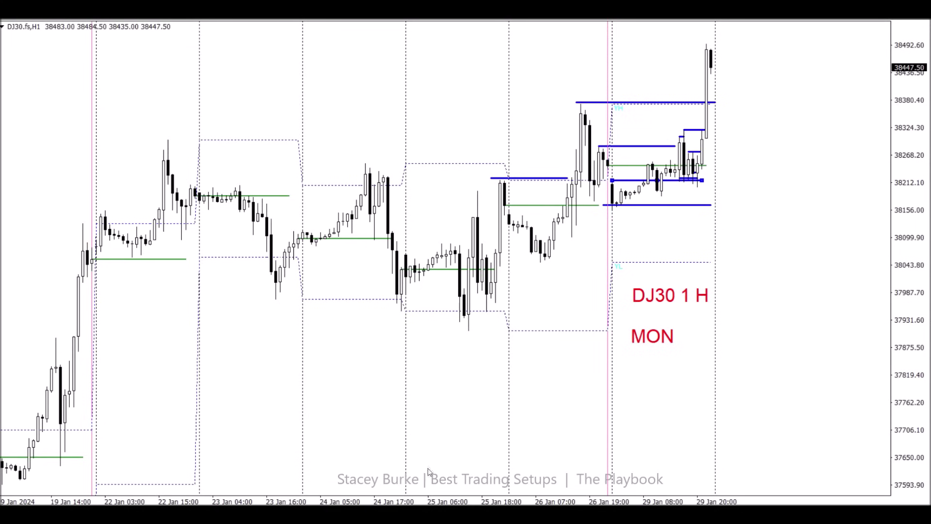
pyautogui.click(626, 186)
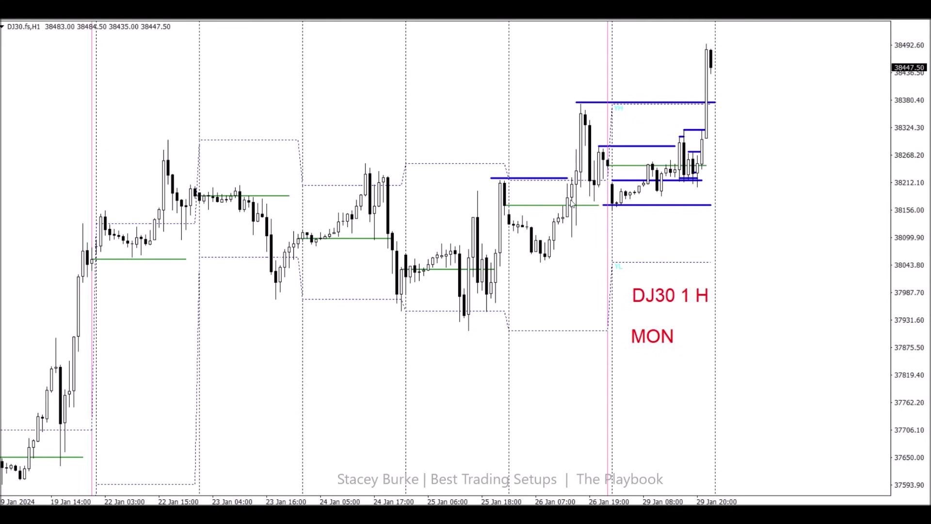